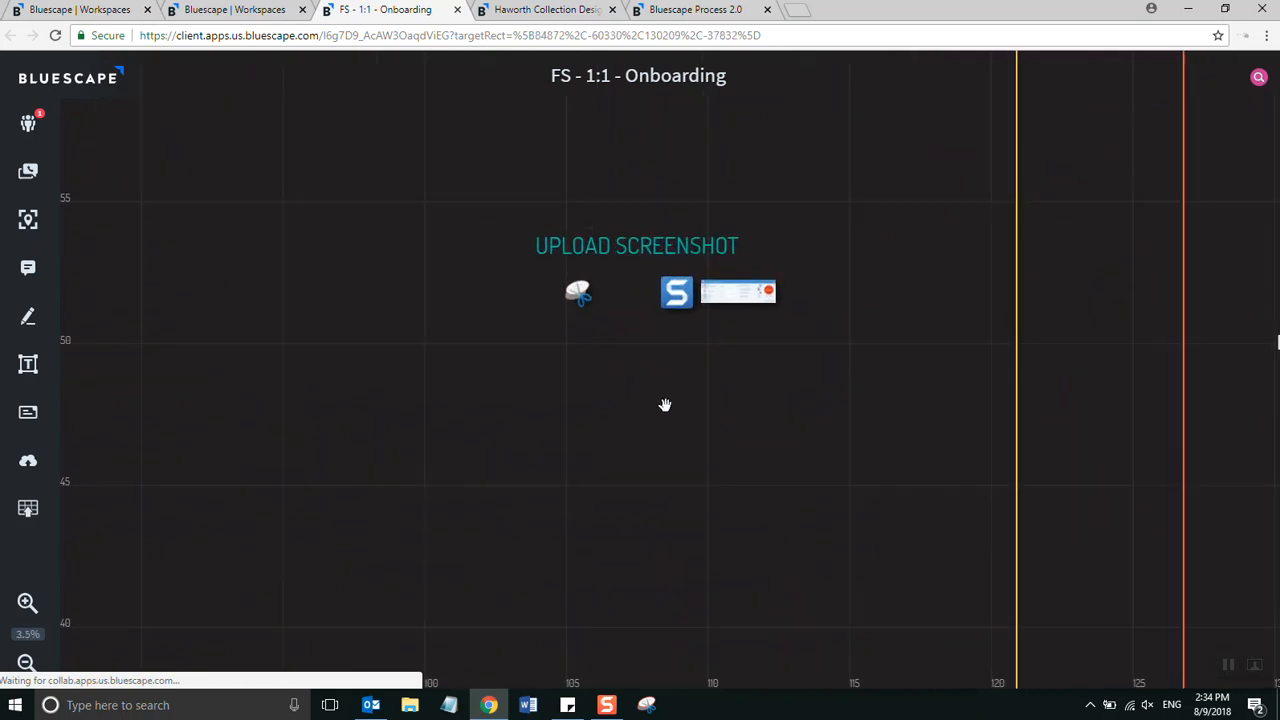
# - Examine the Upload Screenshot section and its screenshot tool icons on the workspace
pyautogui.scroll(2, 689, 497)
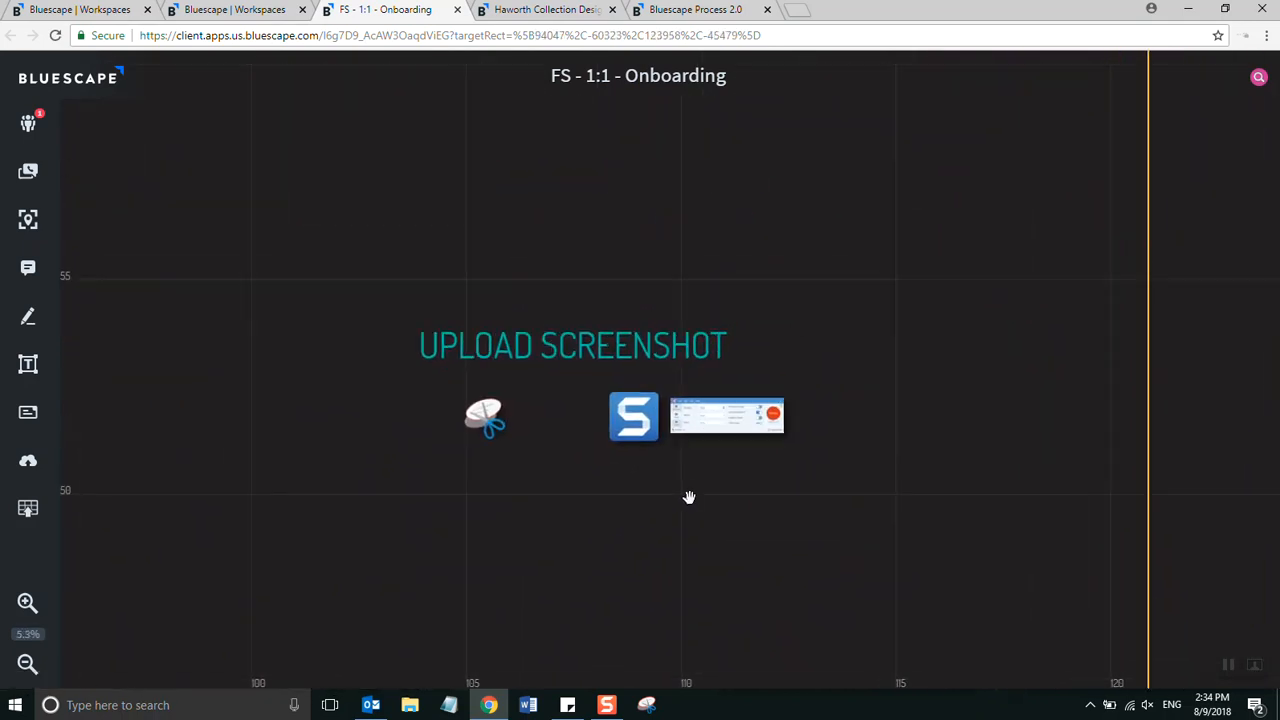
pyautogui.scroll(2, 400, 400)
pyautogui.click(468, 405)
pyautogui.click(698, 398)
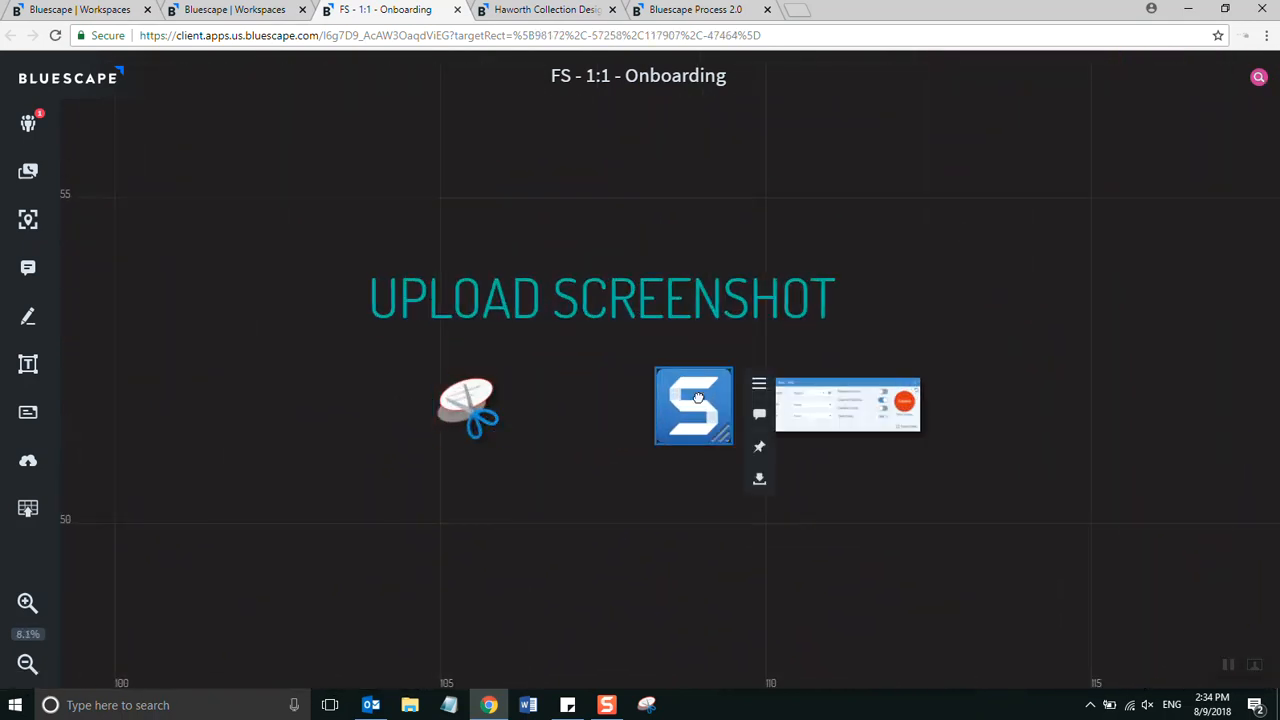
pyautogui.click(678, 542)
pyautogui.moveTo(583, 580)
pyautogui.mouseDown()
pyautogui.moveTo(558, 611)
pyautogui.moveTo(585, 596)
pyautogui.mouseUp()
pyautogui.click(487, 420)
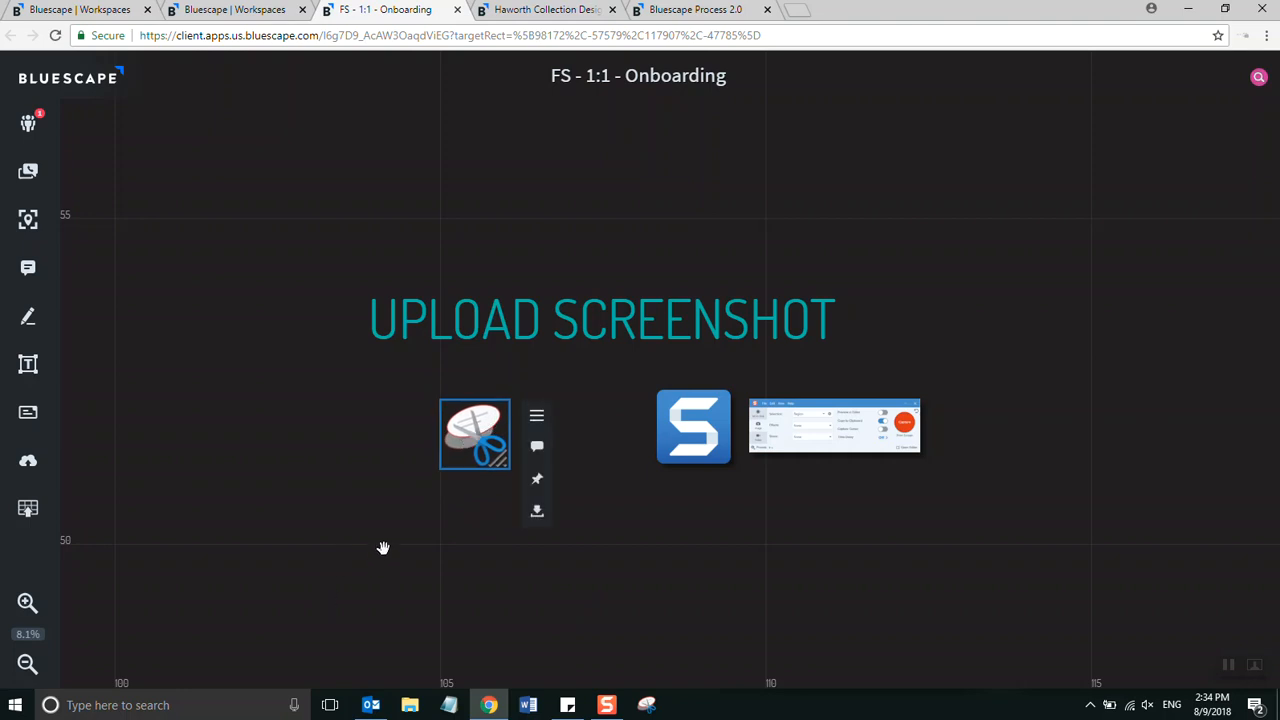
pyautogui.click(348, 595)
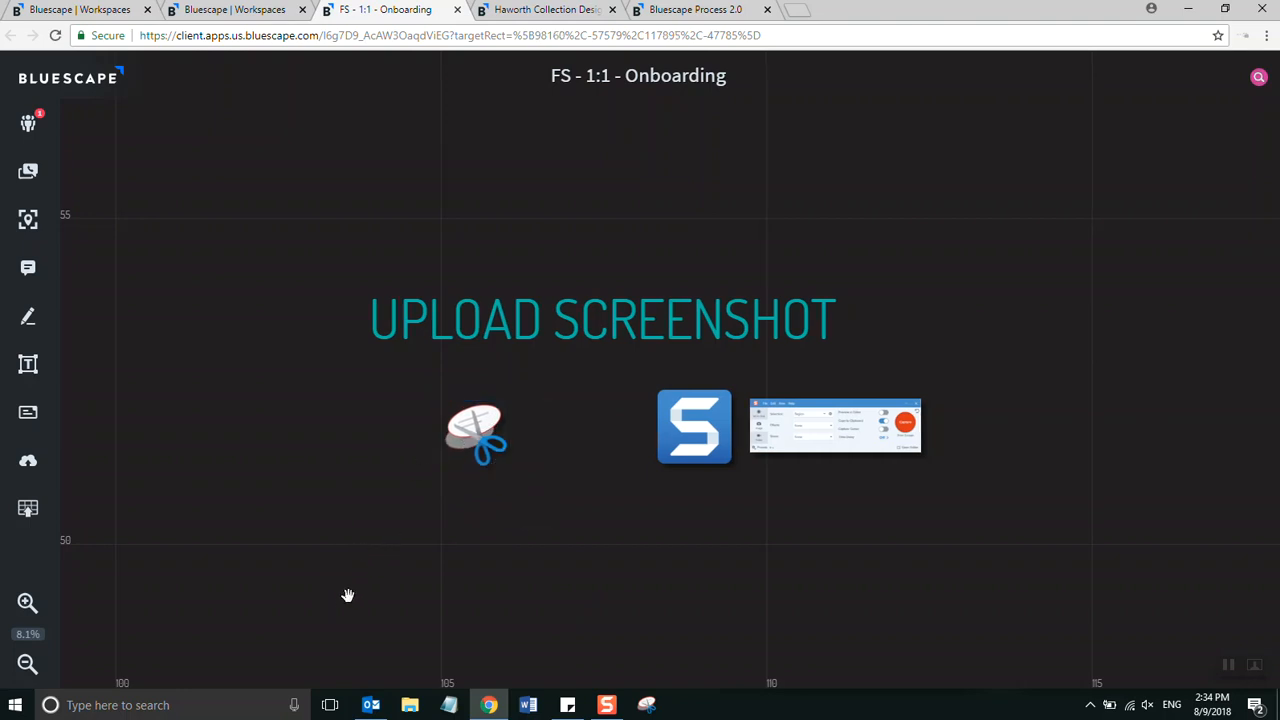
# - Search Windows for "snip" and view the available options for the Snipping Tool app
pyautogui.click(173, 705)
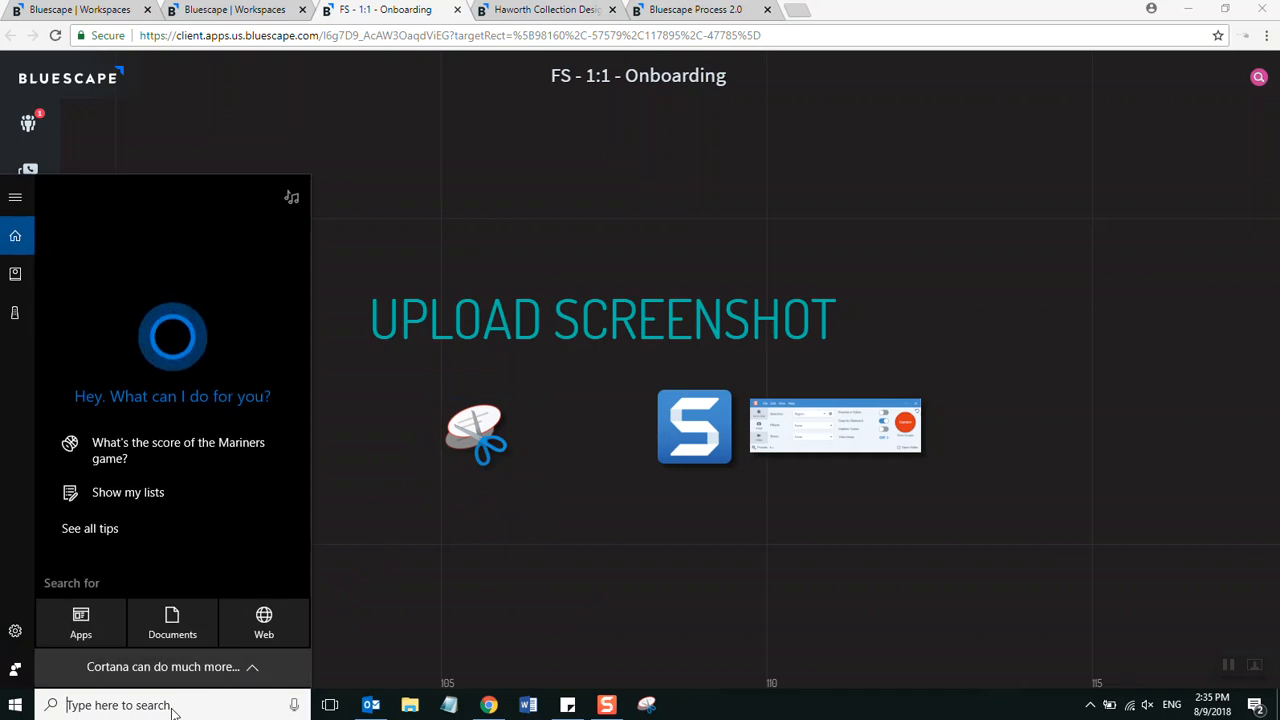
pyautogui.write('snip')
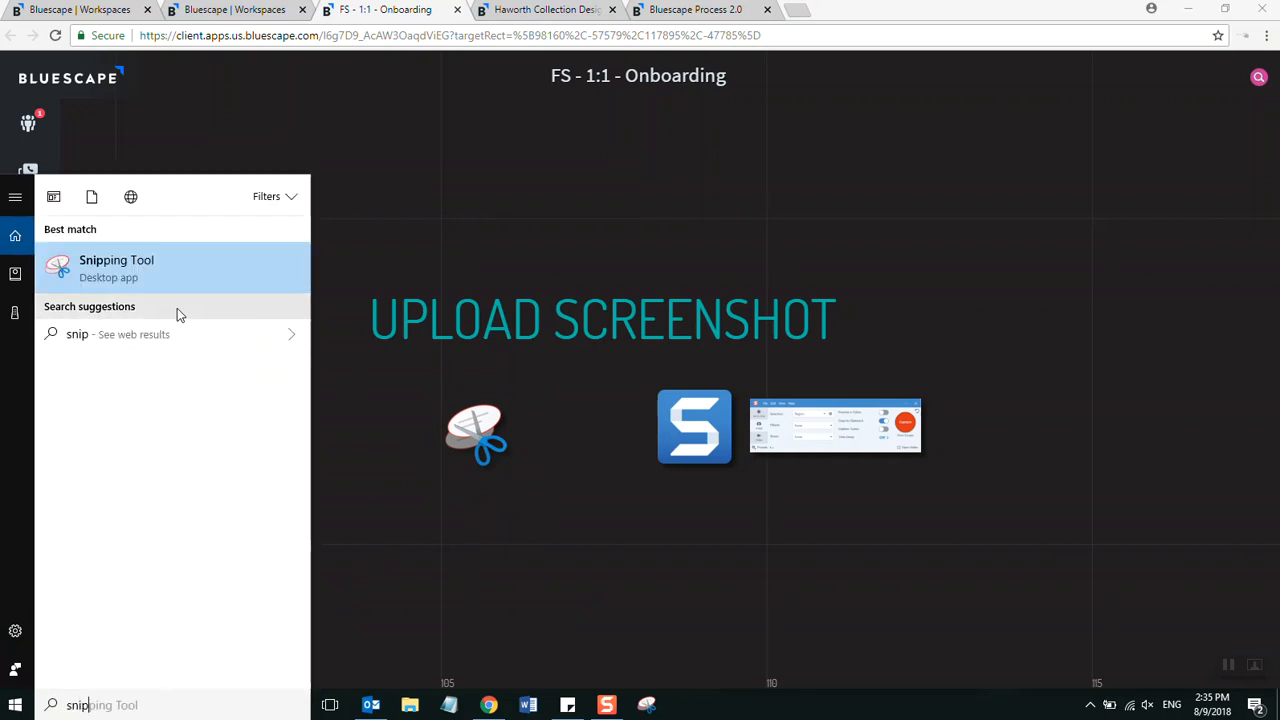
pyautogui.rightClick(116, 265)
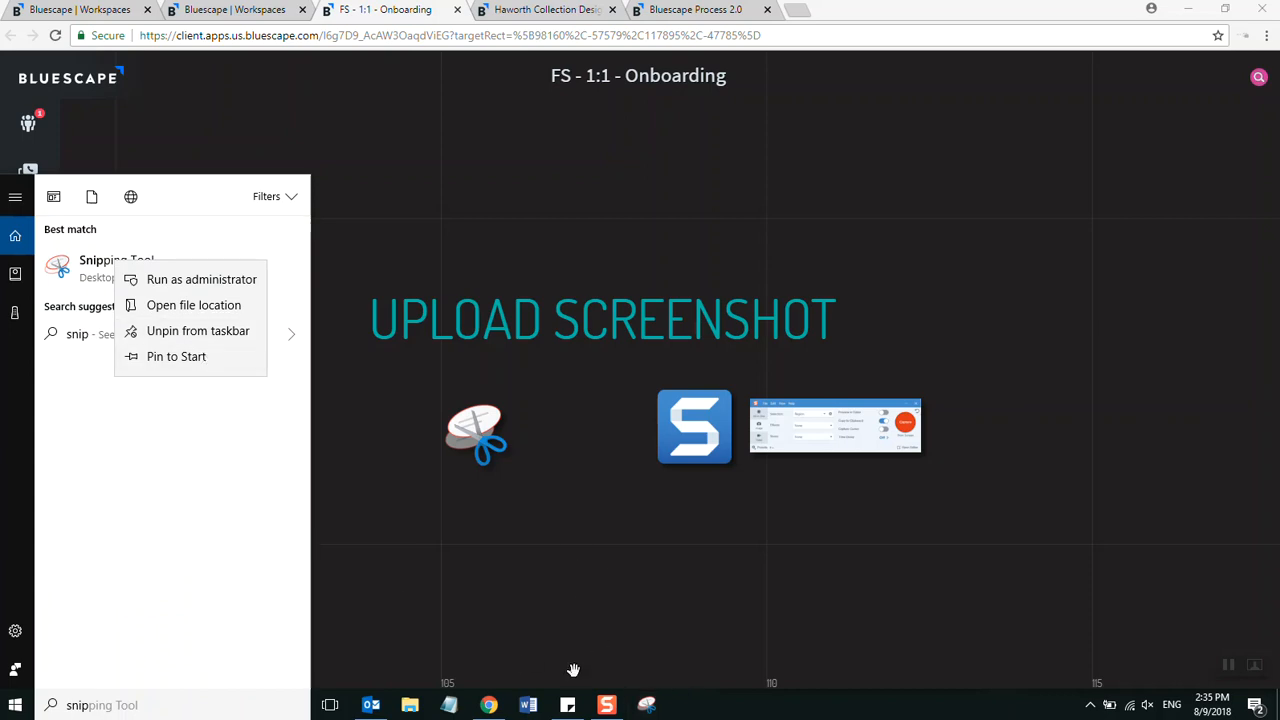
pyautogui.click(649, 637)
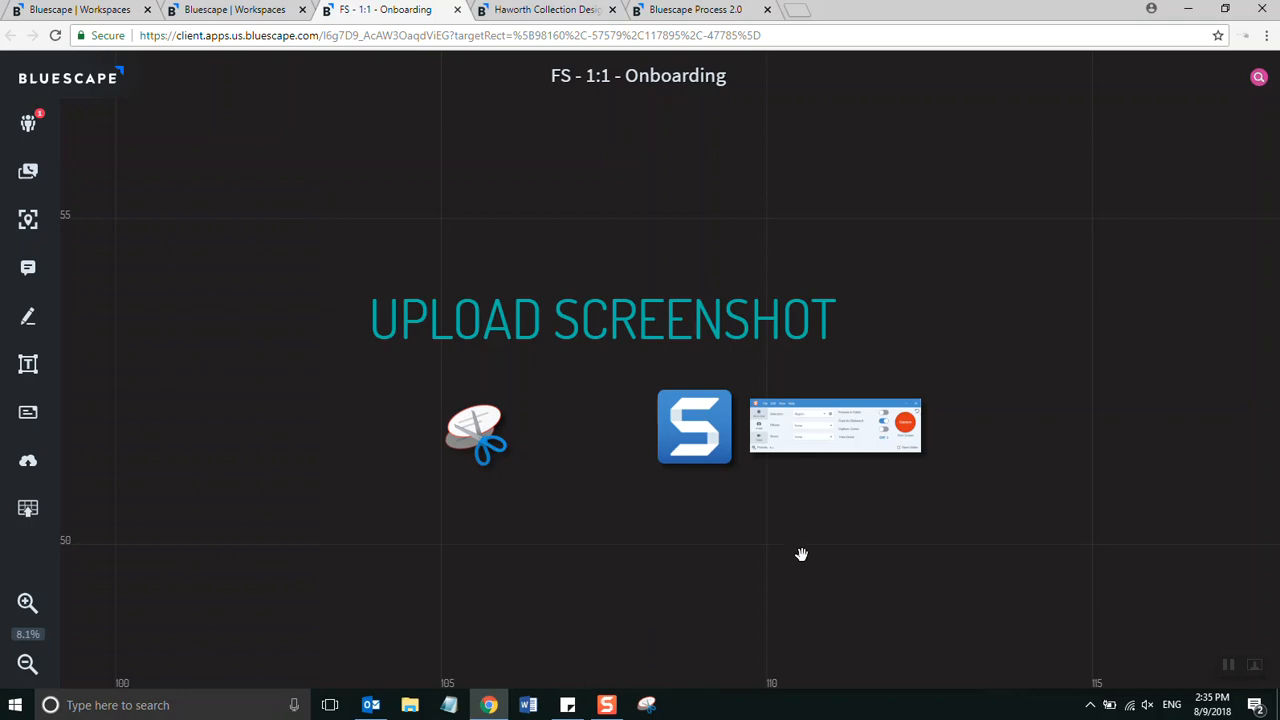
# - Find the salesperson's Q3 canvas by name in the canvas list and jump to it
pyautogui.scroll(-5, 801, 550)
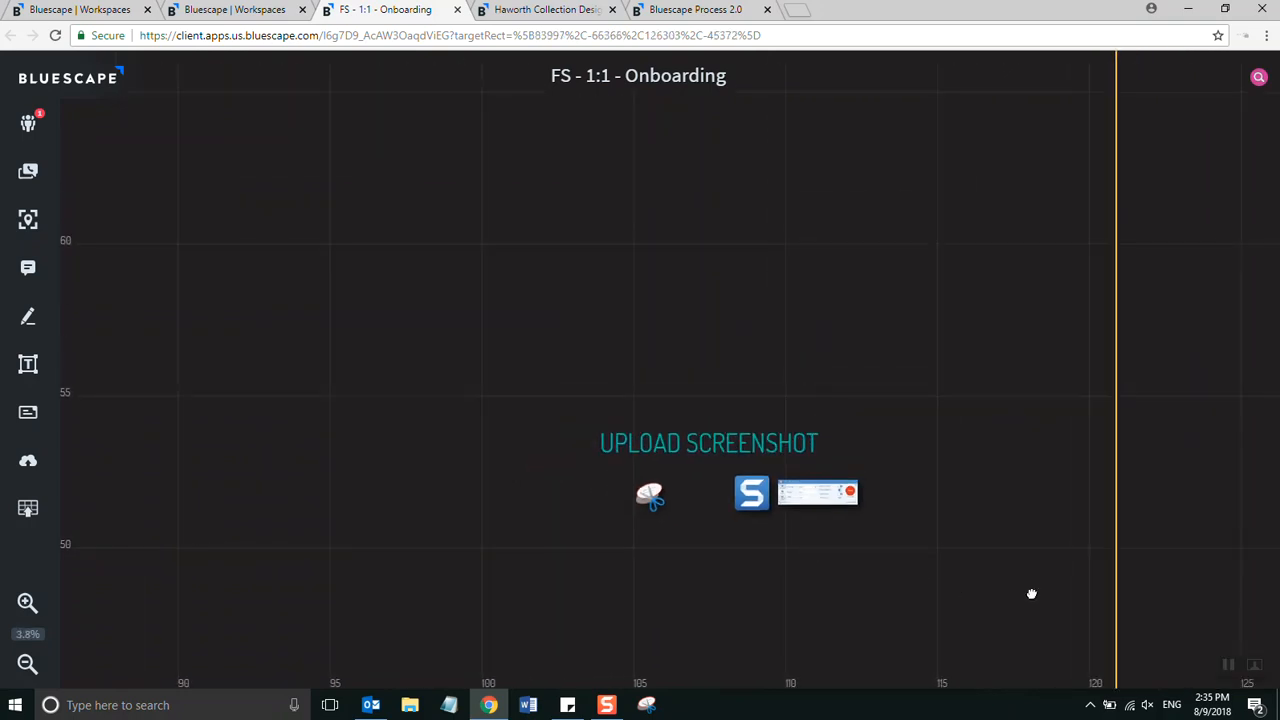
pyautogui.click(30, 220)
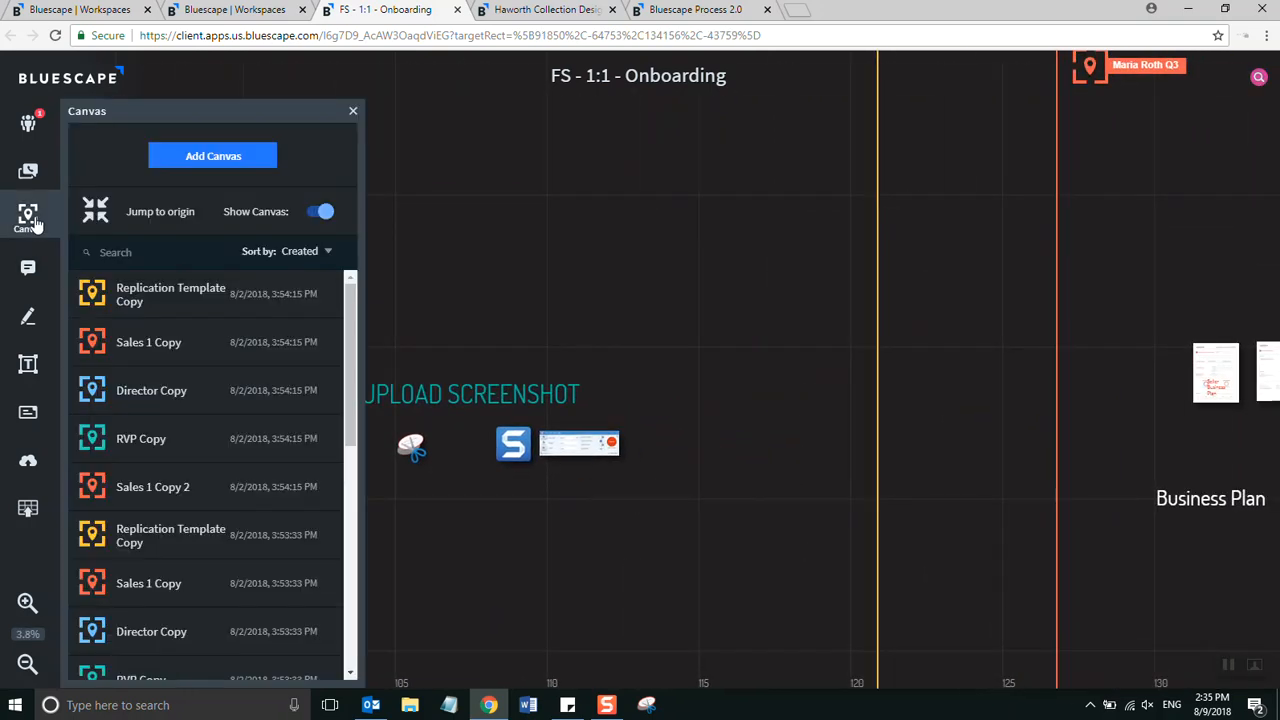
pyautogui.scroll(-3, 186, 396)
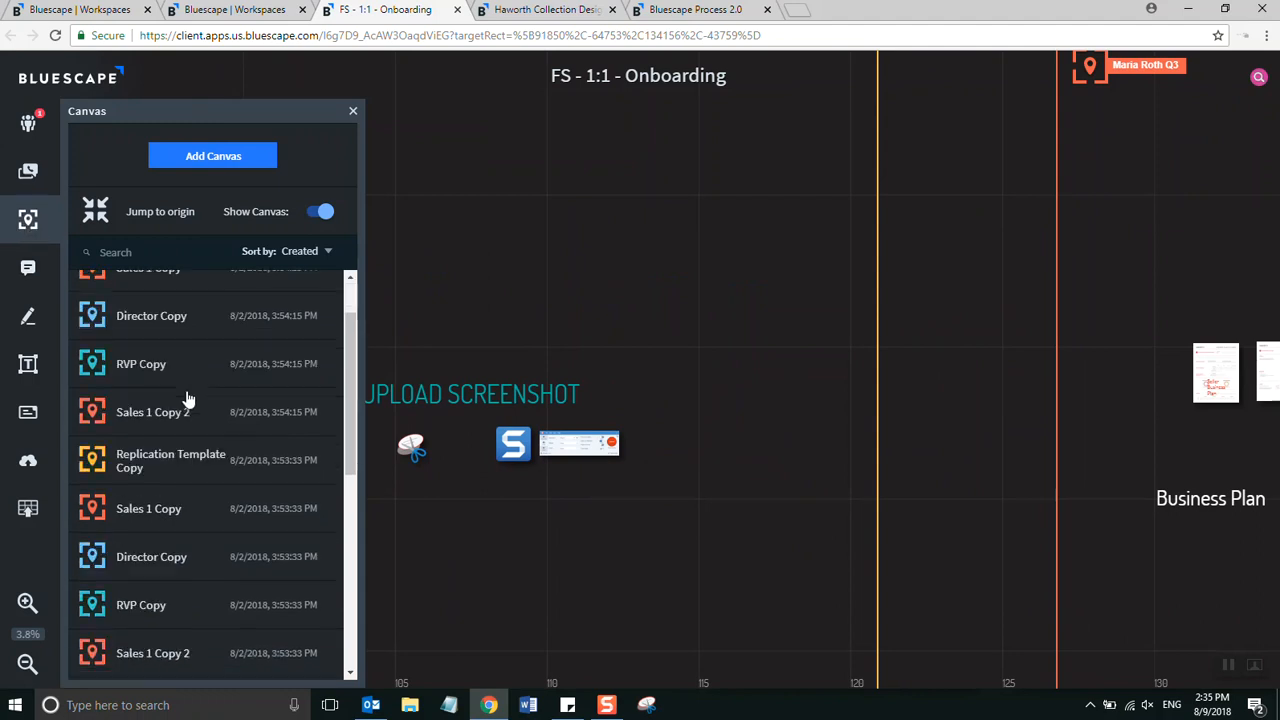
pyautogui.click(138, 252)
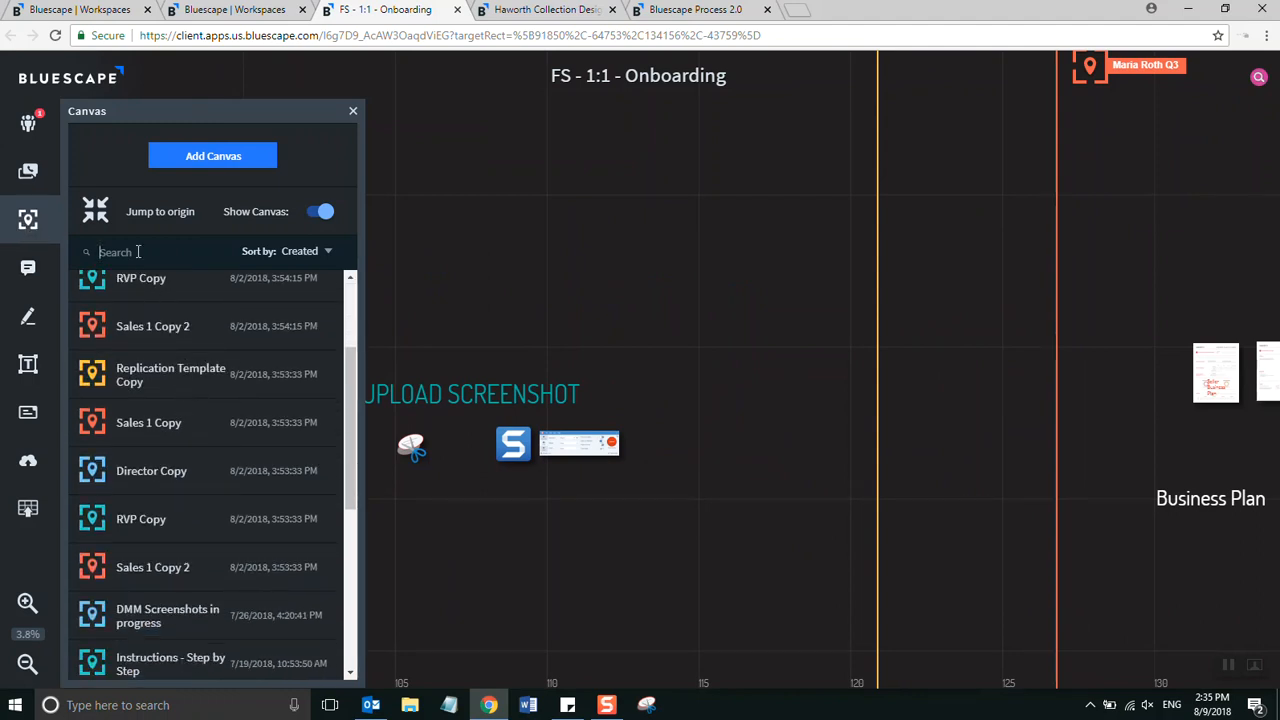
pyautogui.write('Mari')
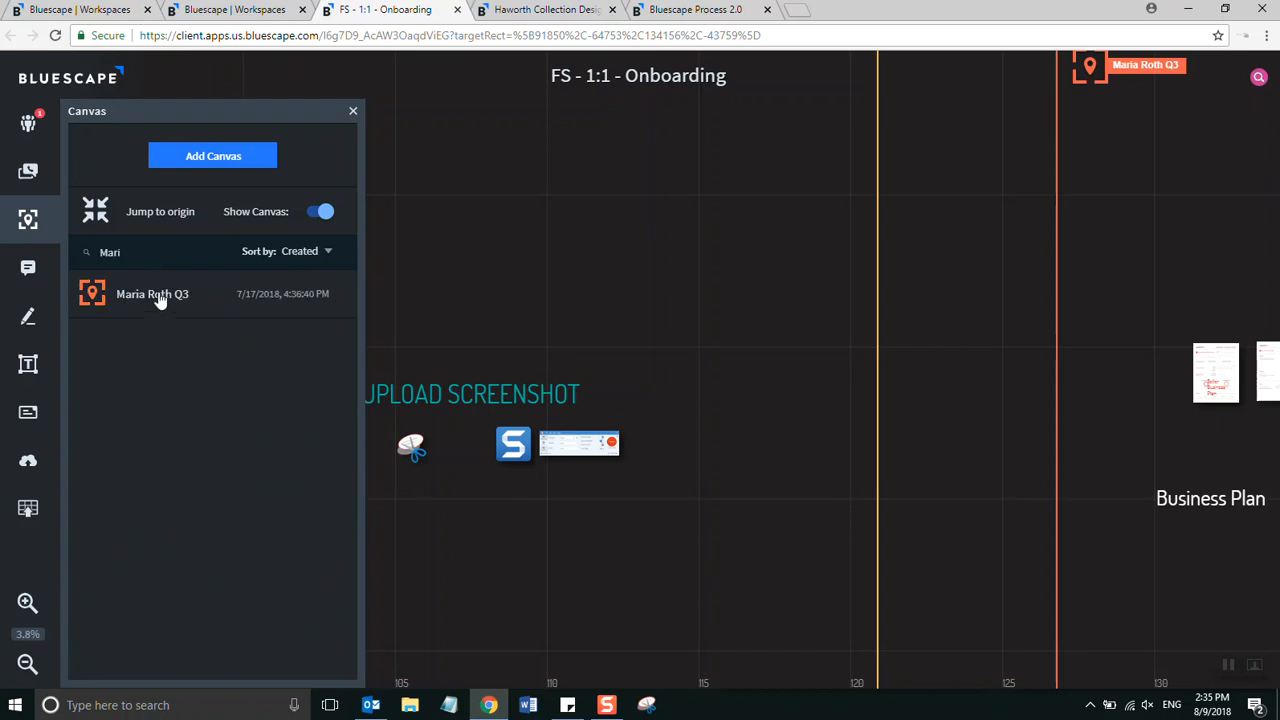
pyautogui.click(152, 294)
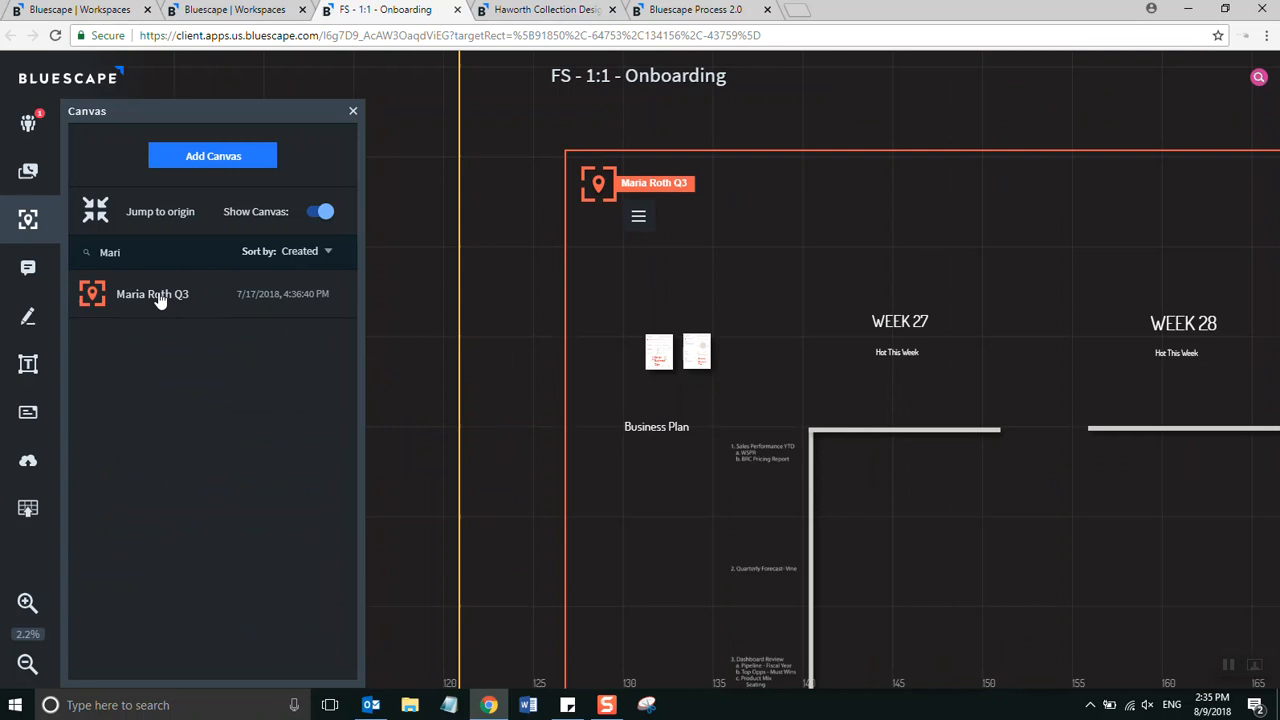
pyautogui.click(353, 112)
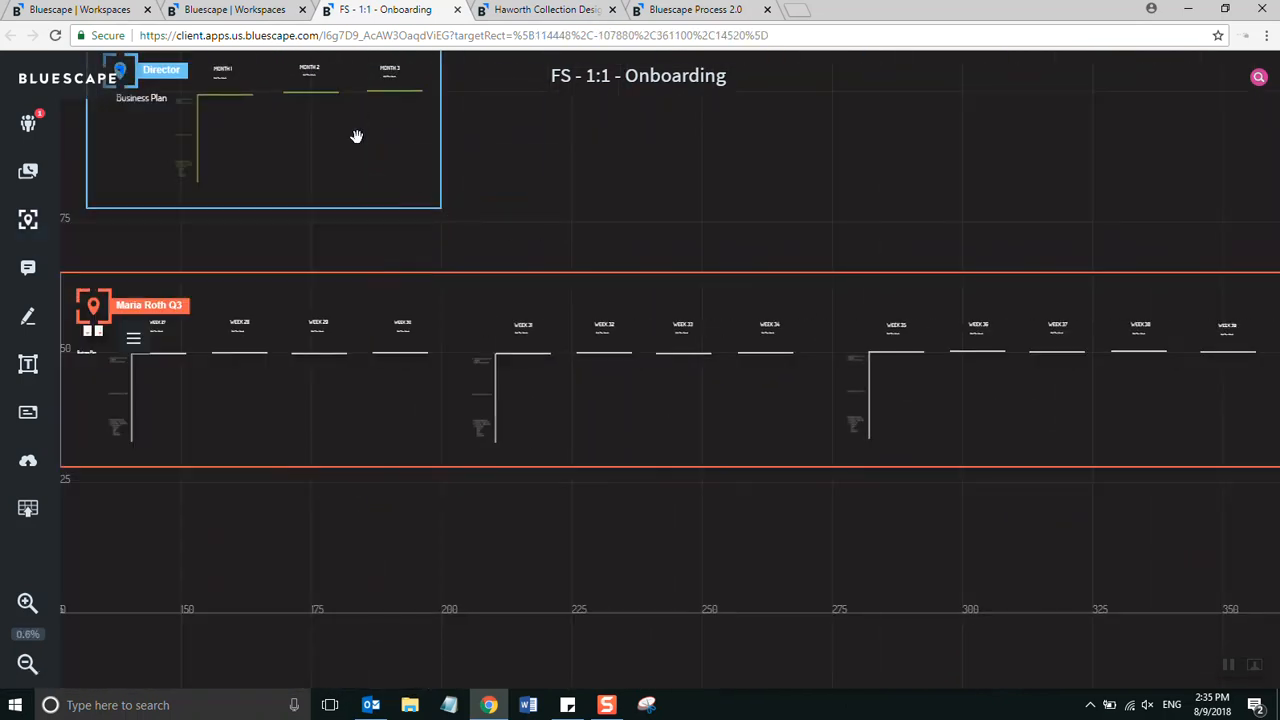
# - Examine the Week 27 column of the Q3 canvas, focusing on its Hot This Week area
pyautogui.moveTo(170, 524); pyautogui.dragTo(203, 521)
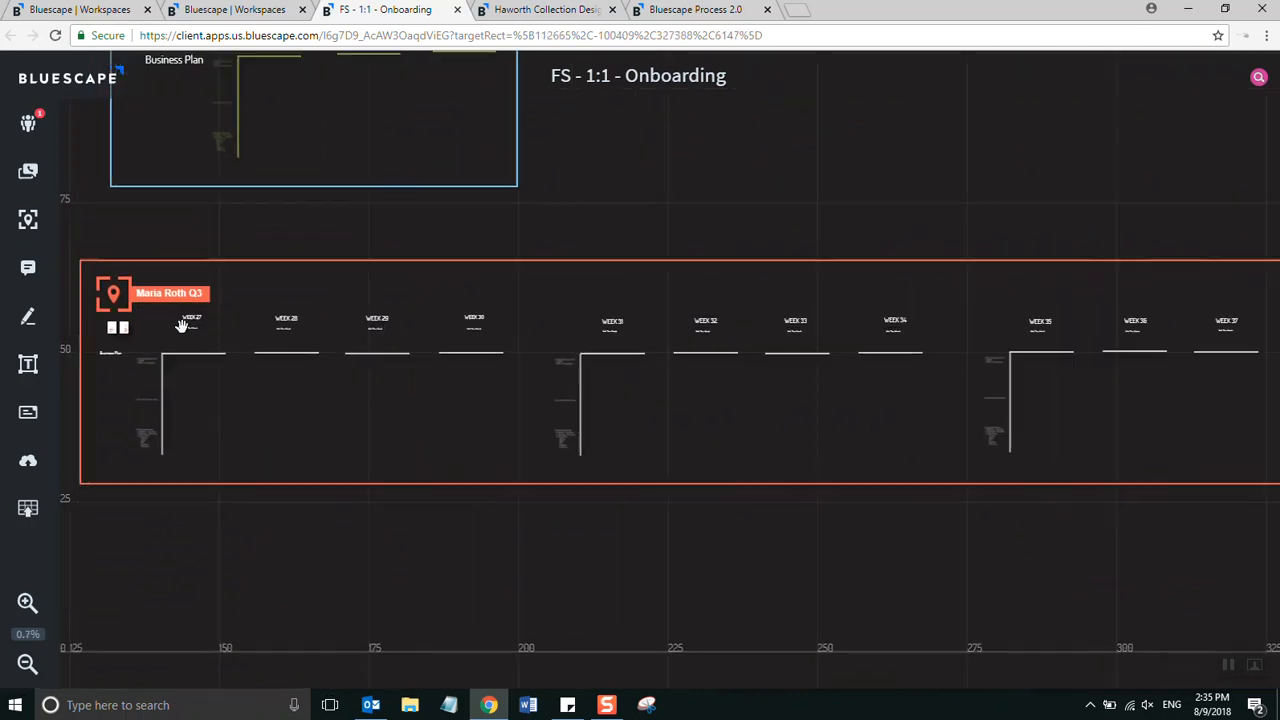
pyautogui.scroll(3, 194, 371)
pyautogui.moveTo(277, 500); pyautogui.dragTo(509, 517)
pyautogui.scroll(3, 470, 426)
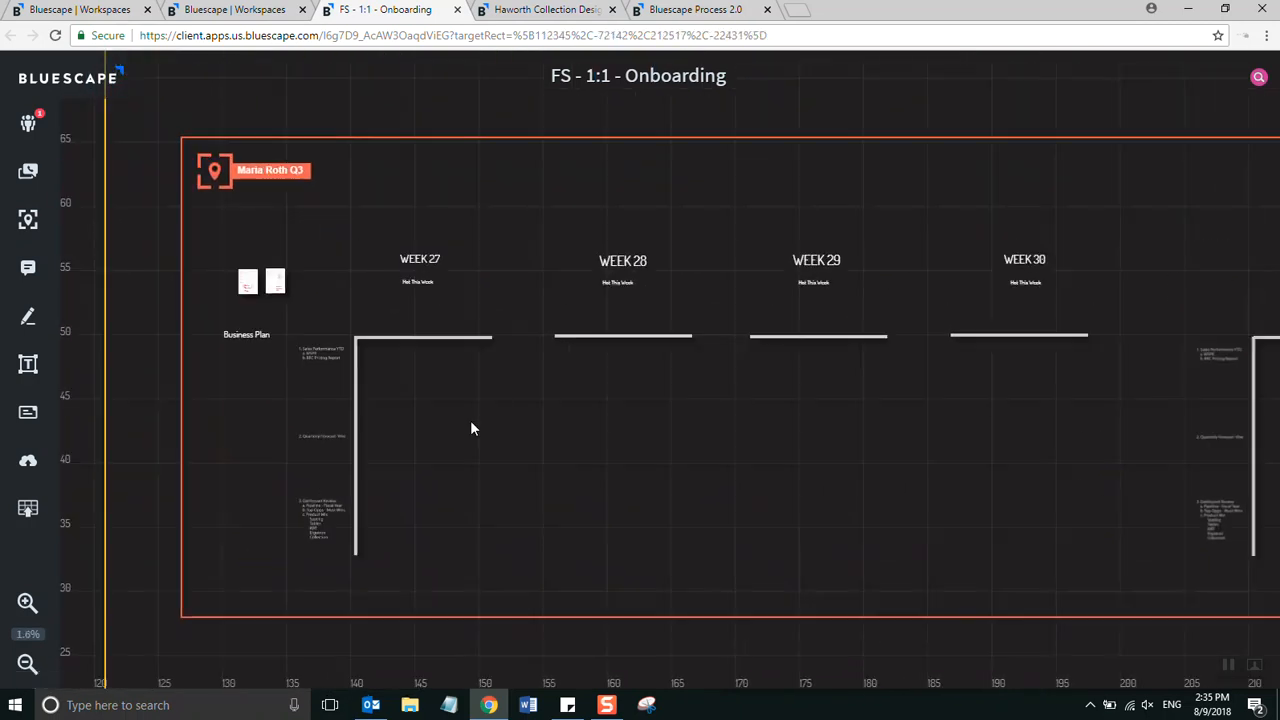
pyautogui.moveTo(530, 442); pyautogui.dragTo(551, 440)
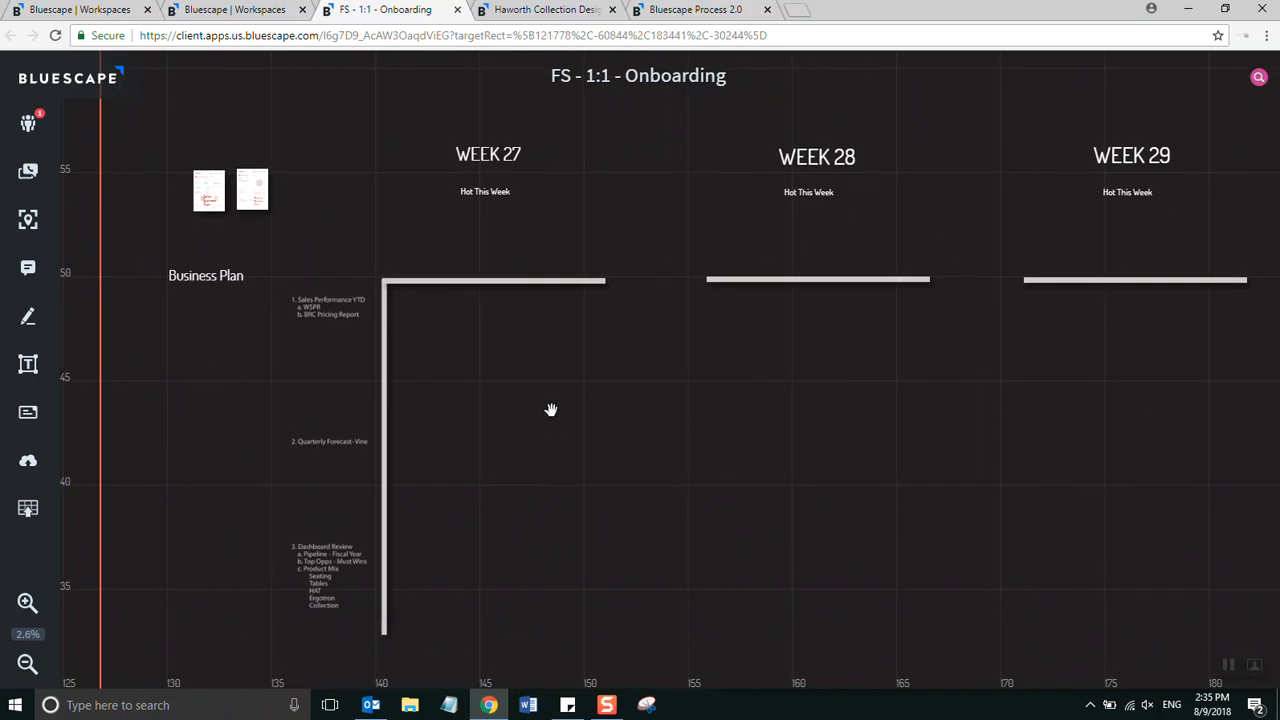
pyautogui.scroll(1, 500, 386)
pyautogui.moveTo(500, 386); pyautogui.dragTo(646, 517)
pyautogui.scroll(2, 686, 300)
pyautogui.scroll(1, 610, 496)
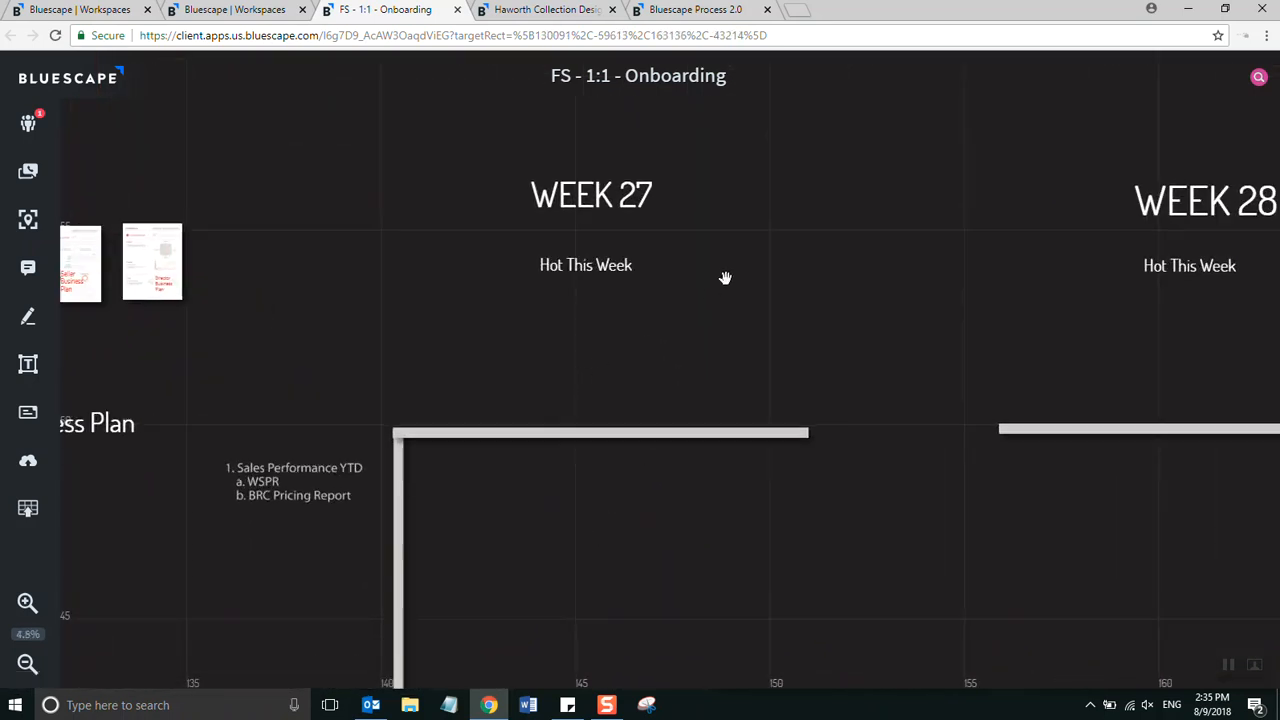
pyautogui.moveTo(834, 199); pyautogui.dragTo(860, 273)
pyautogui.scroll(1, 798, 305)
pyautogui.scroll(1, 829, 314)
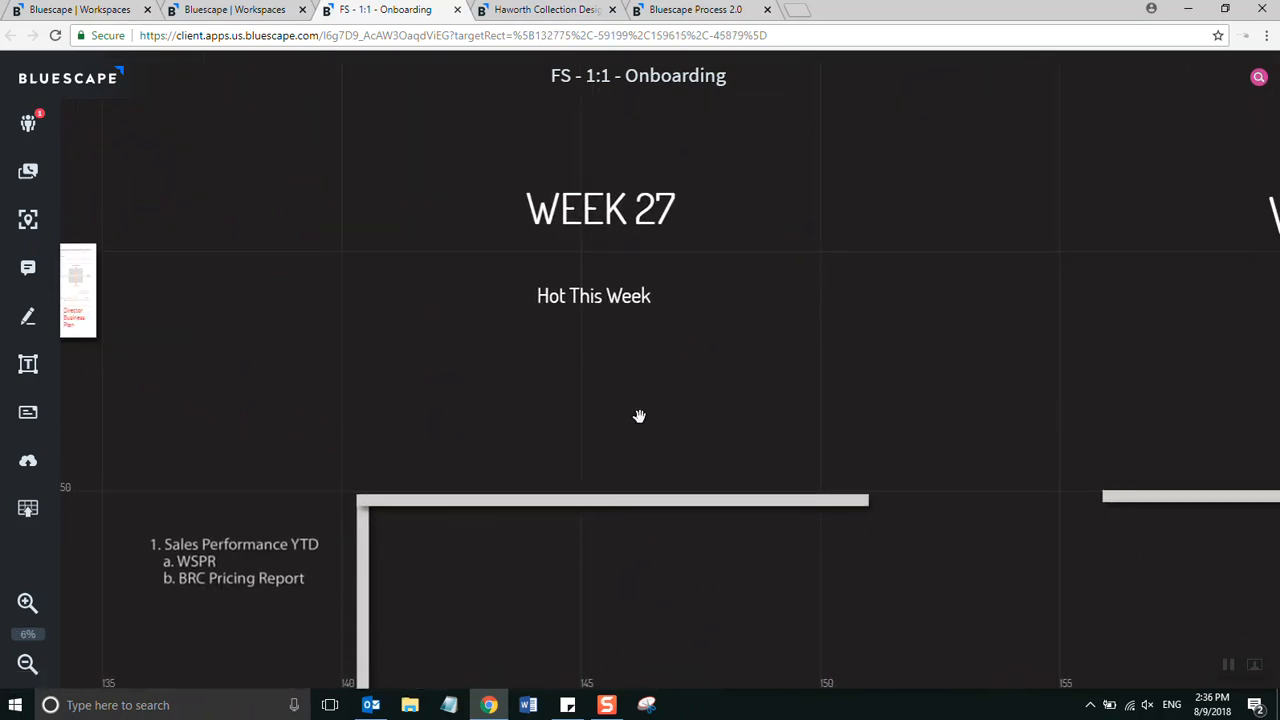
pyautogui.scroll(1, 614, 376)
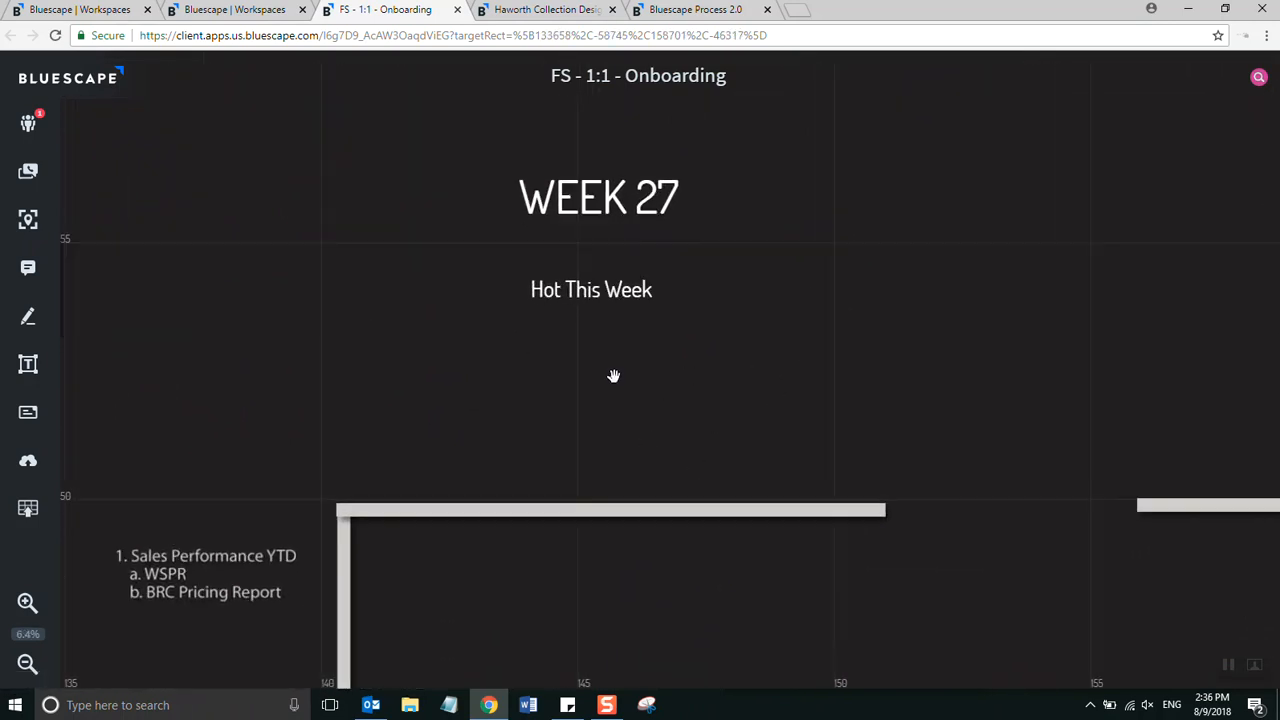
pyautogui.moveTo(883, 291); pyautogui.dragTo(940, 331)
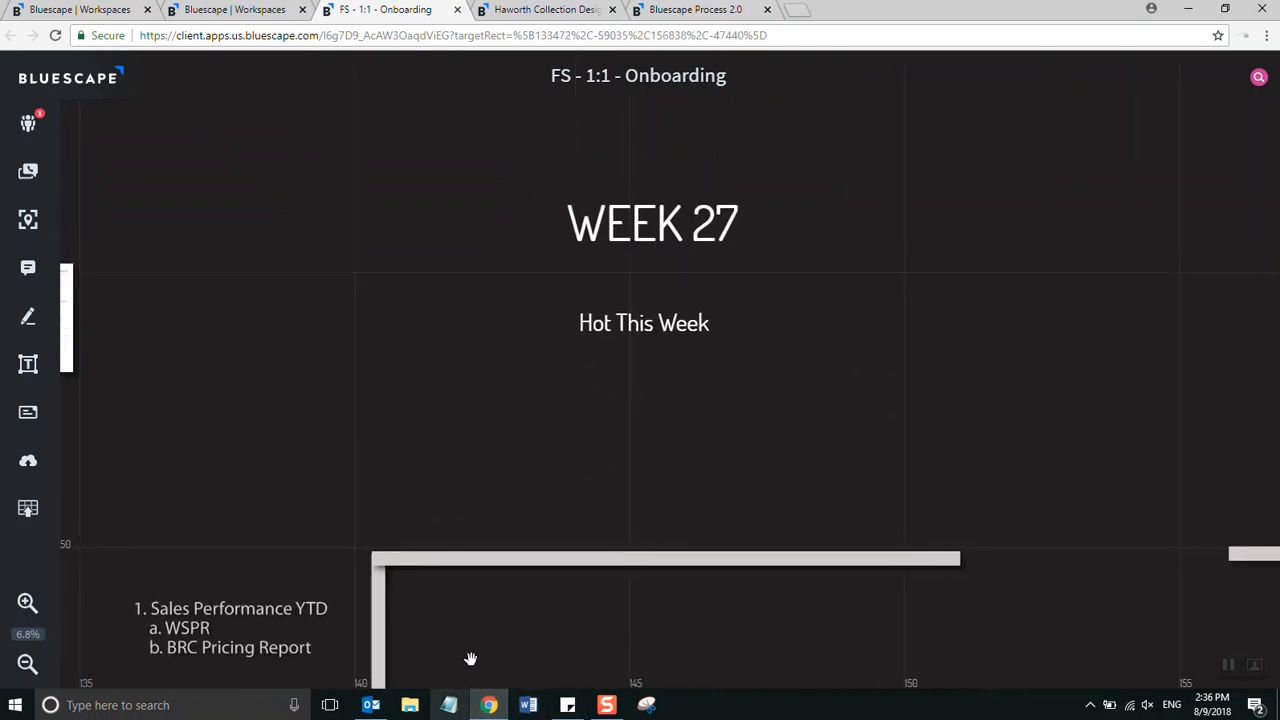
pyautogui.moveTo(1000, 417); pyautogui.dragTo(1025, 405)
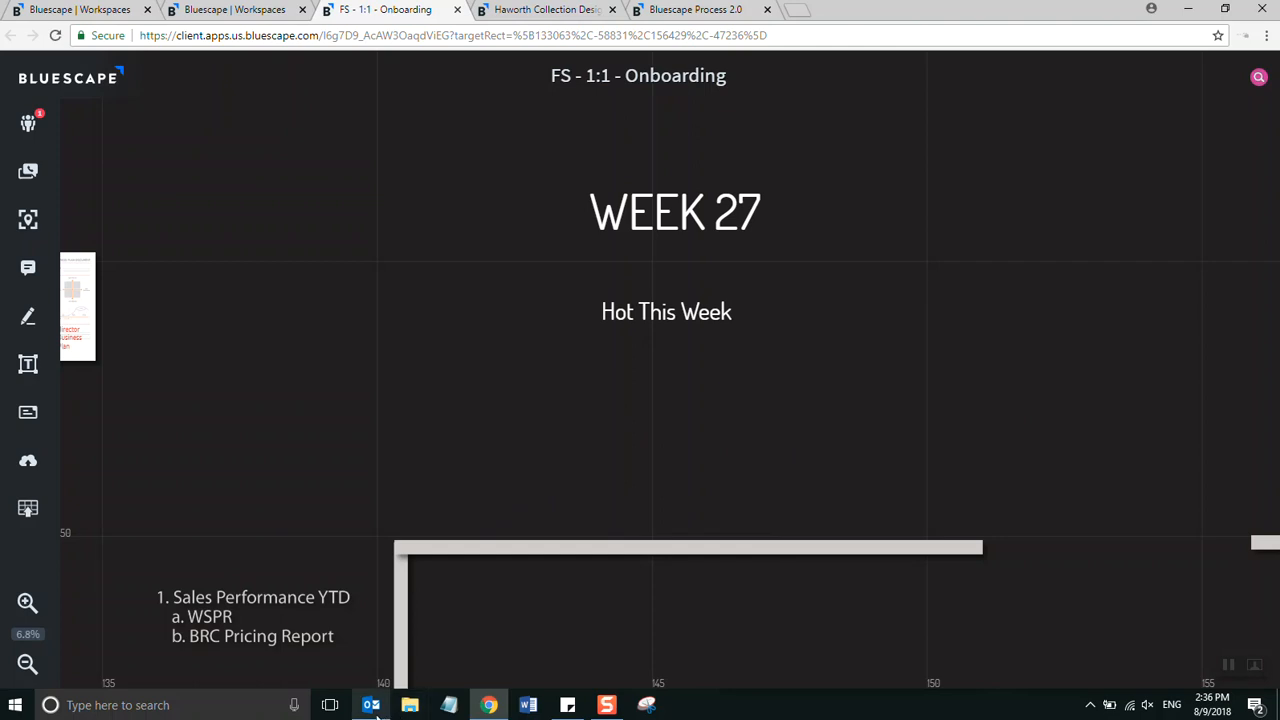
# - Switch to the Outlook calendar showing the week of August 5 - 11, 2018
pyautogui.moveTo(373, 706)
pyautogui.click(370, 668)
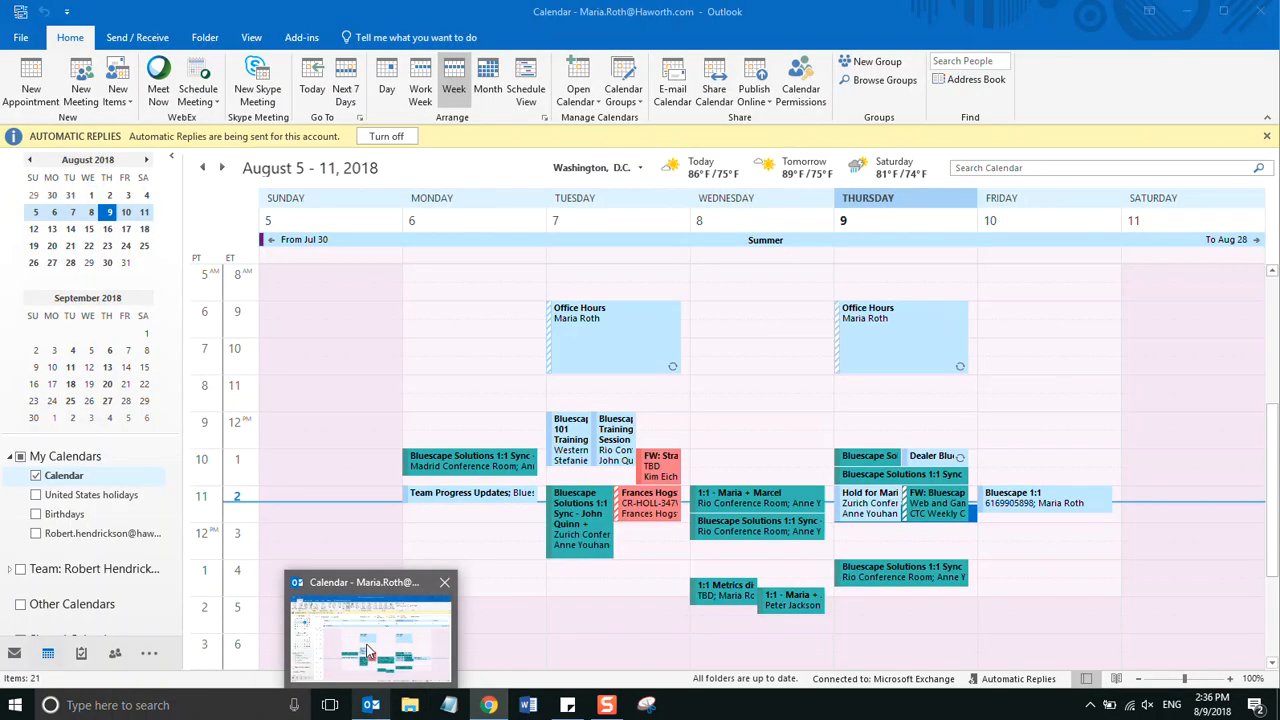
pyautogui.click(368, 651)
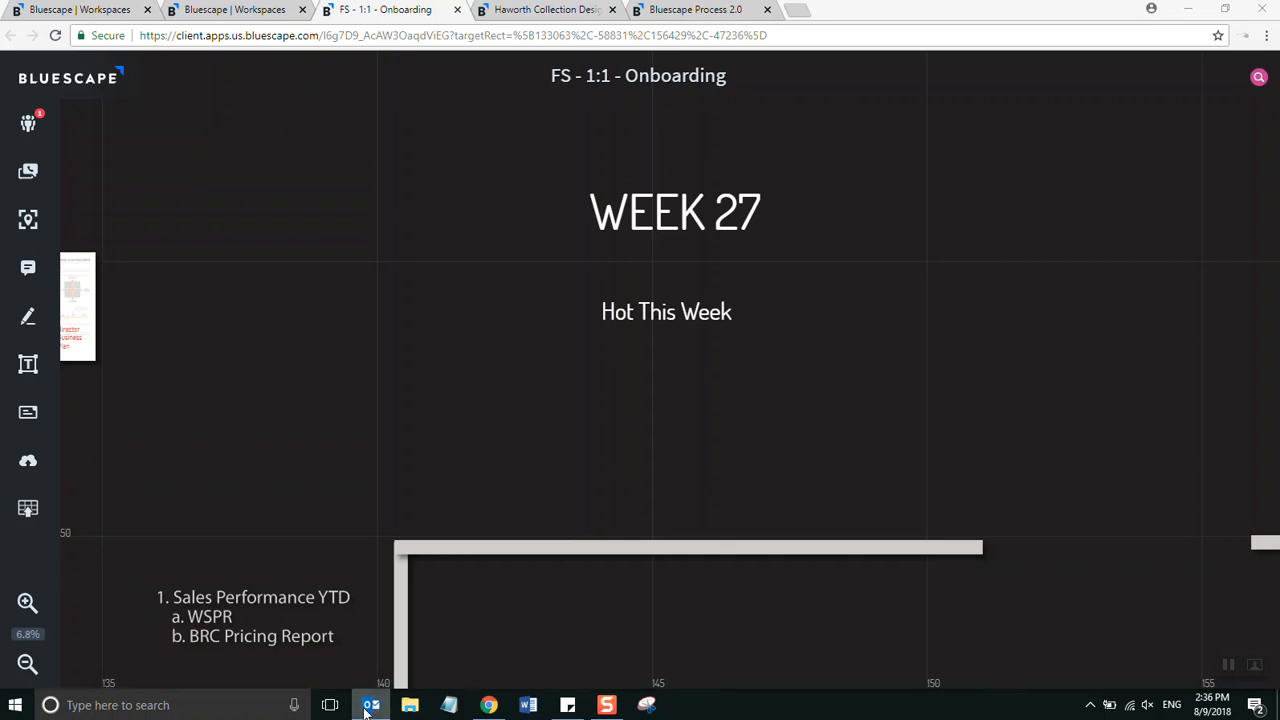
pyautogui.click(370, 705)
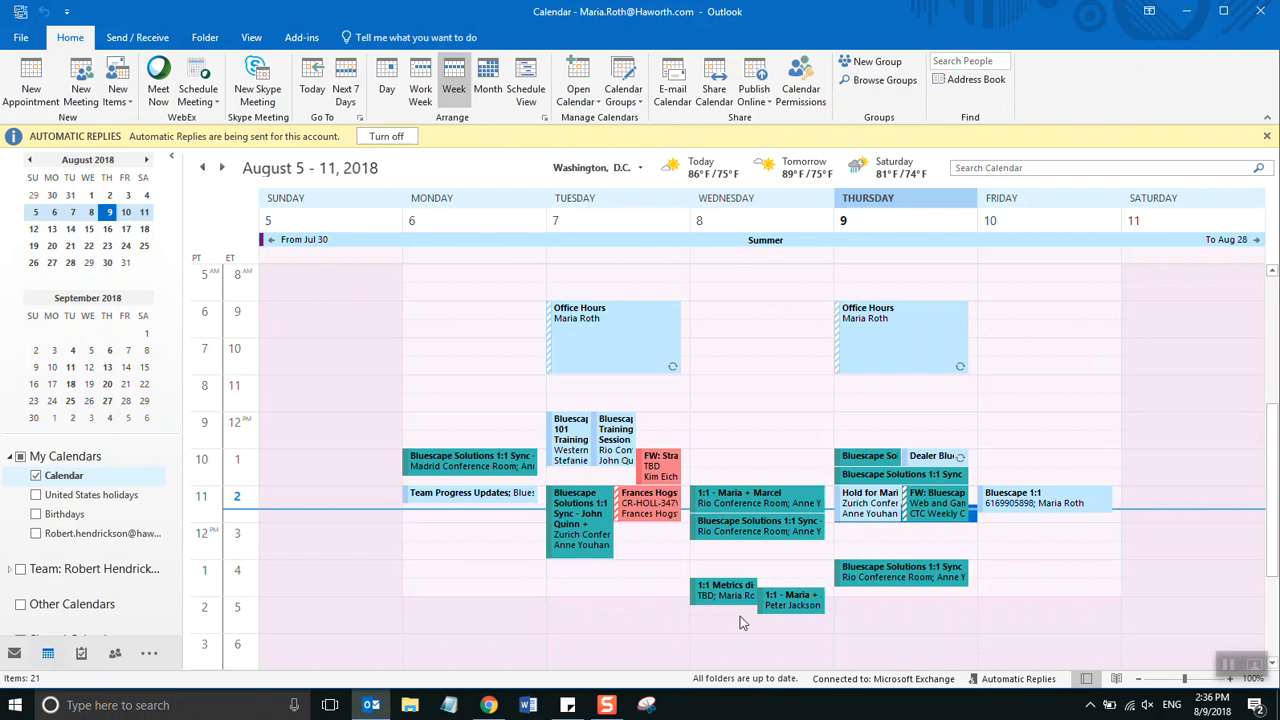
# - Capture the August 5 - 11, 2018 calendar week as a new snip with the Snipping Tool
pyautogui.click(650, 705)
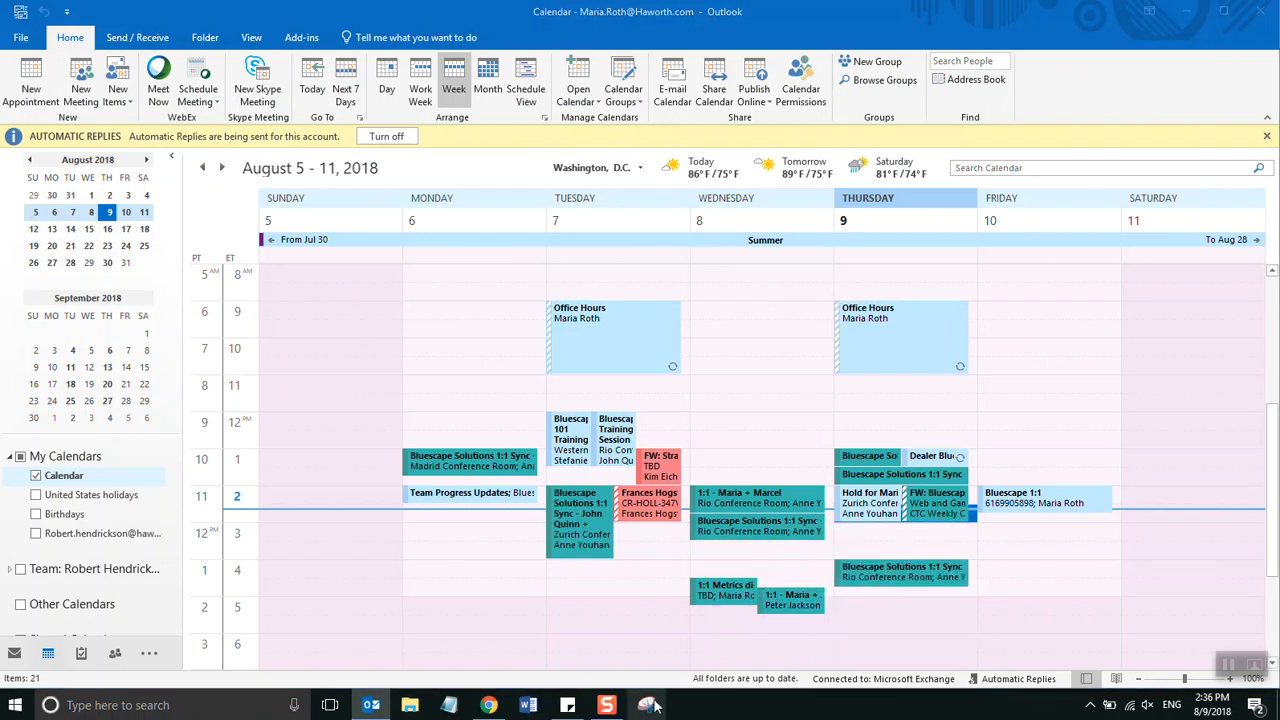
pyautogui.moveTo(947, 88); pyautogui.dragTo(826, 81)
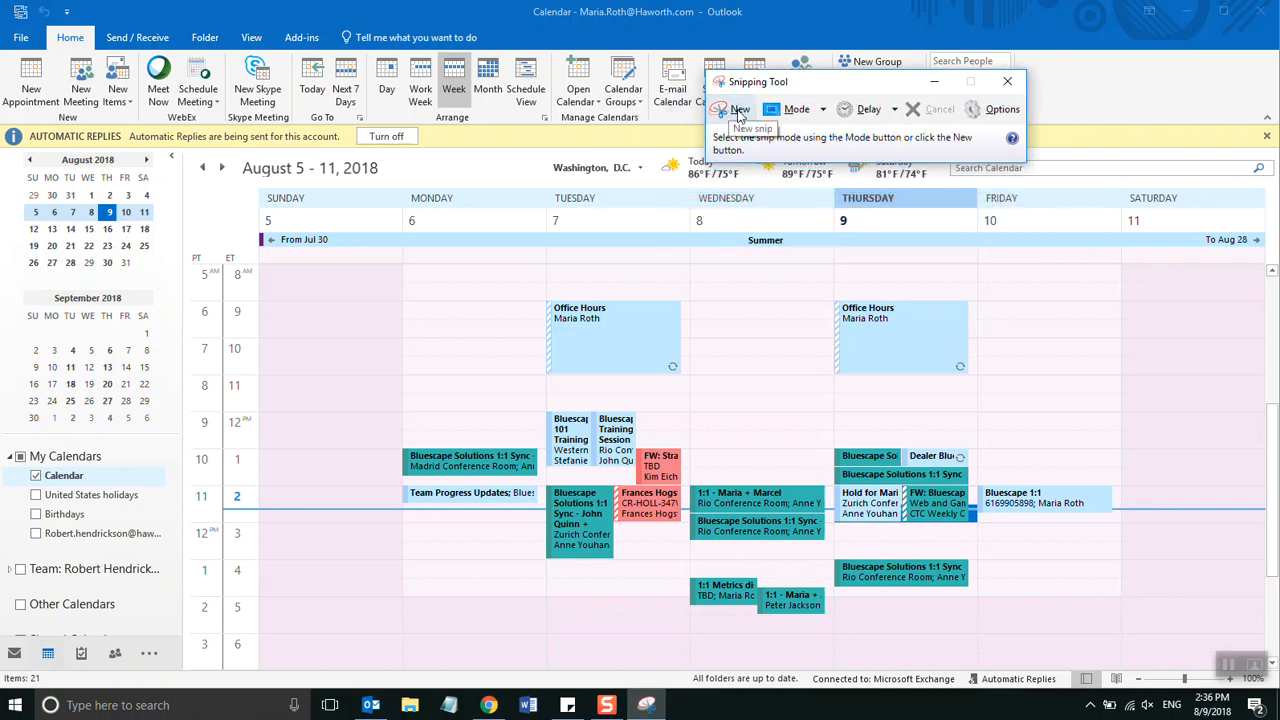
pyautogui.click(740, 110)
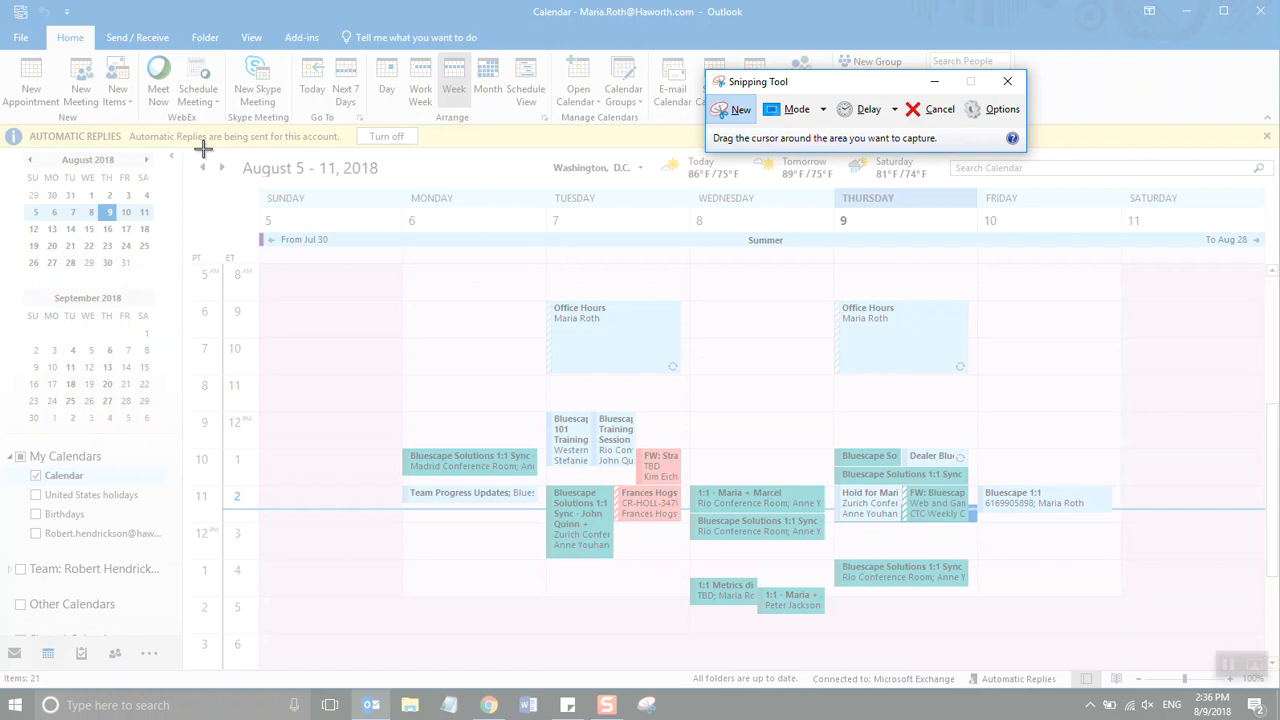
pyautogui.moveTo(189, 147); pyautogui.dragTo(1230, 665)
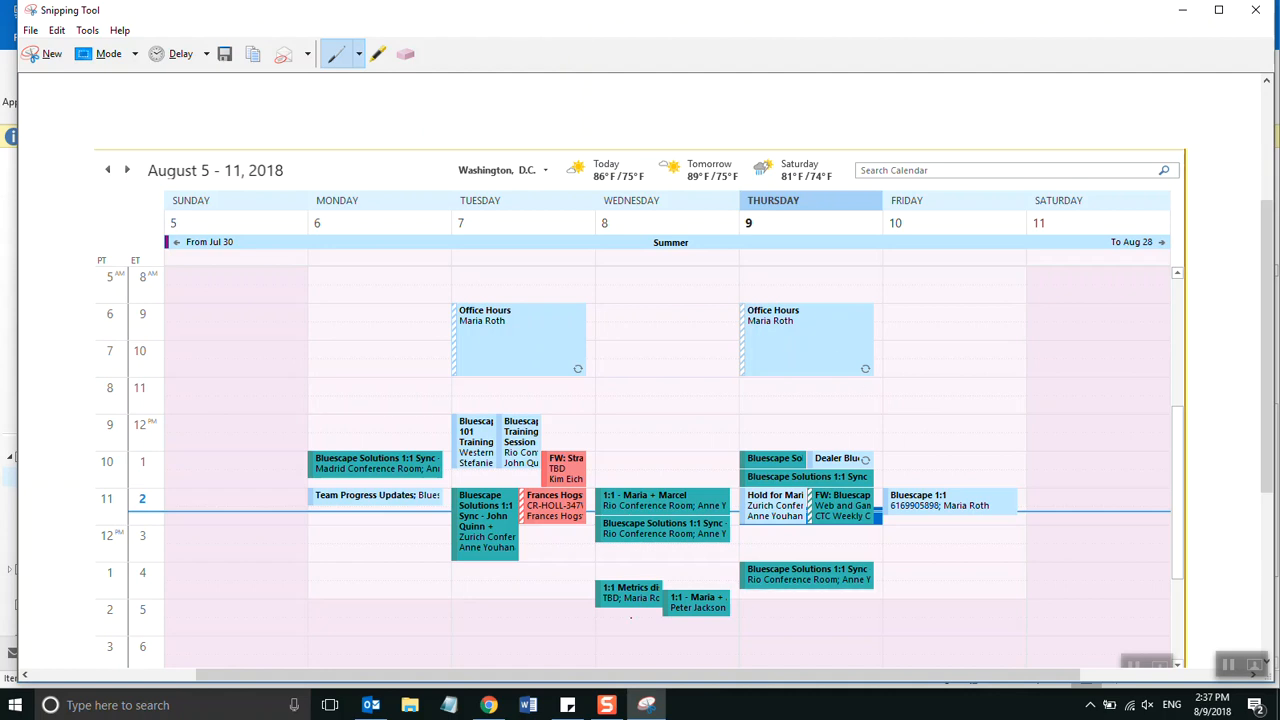
# - Switch back to the Bluescape workspace in Chrome and paste the calendar snip from the system clipboard
pyautogui.click(487, 706)
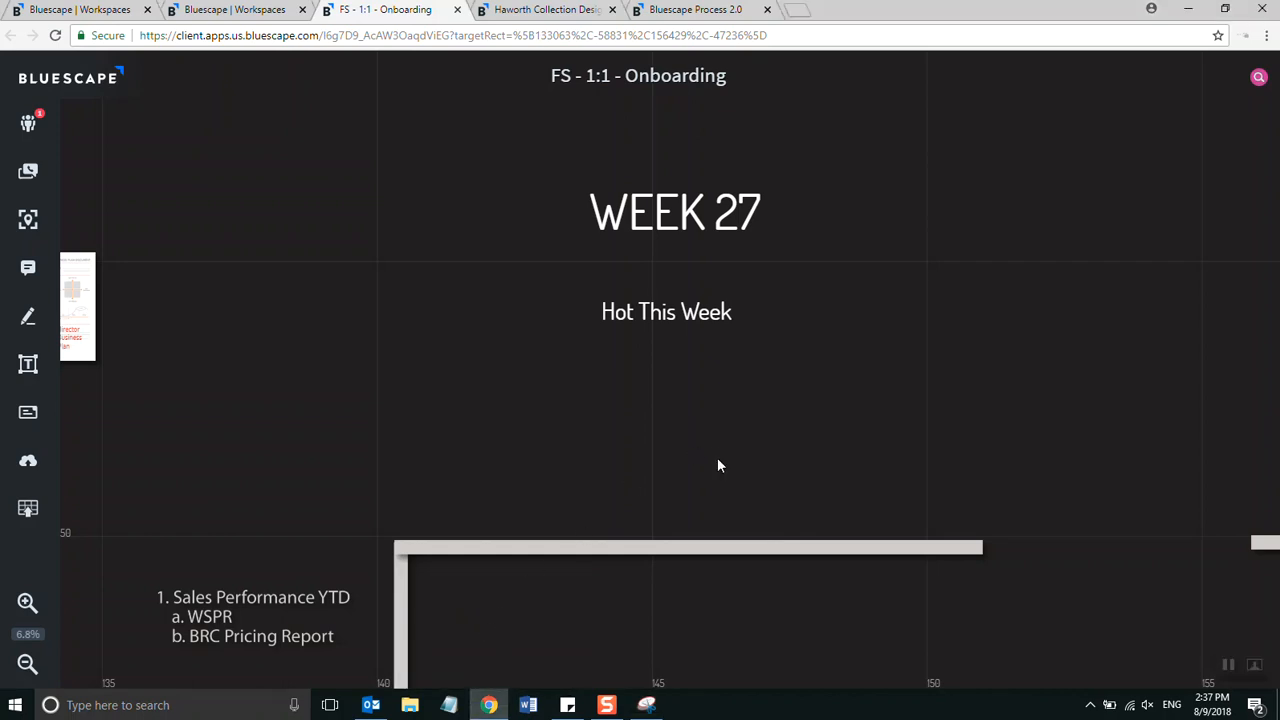
pyautogui.hotkey('ctrl', 'v')
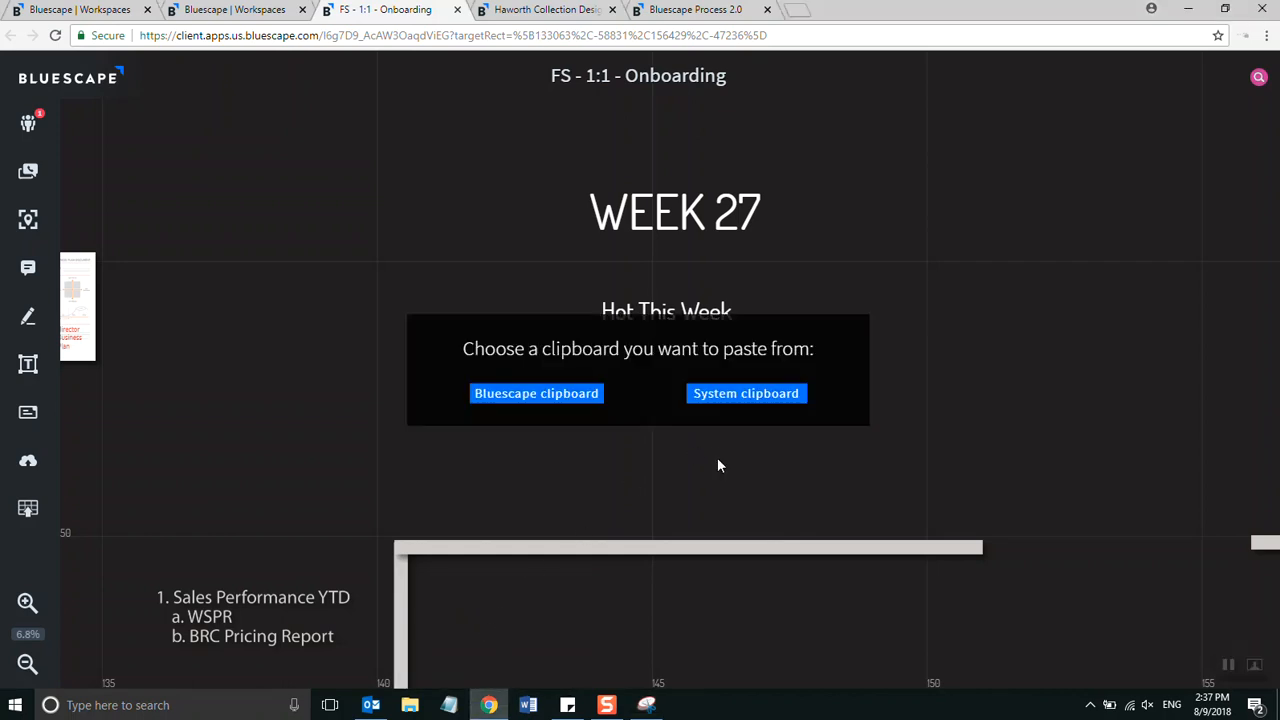
pyautogui.click(729, 394)
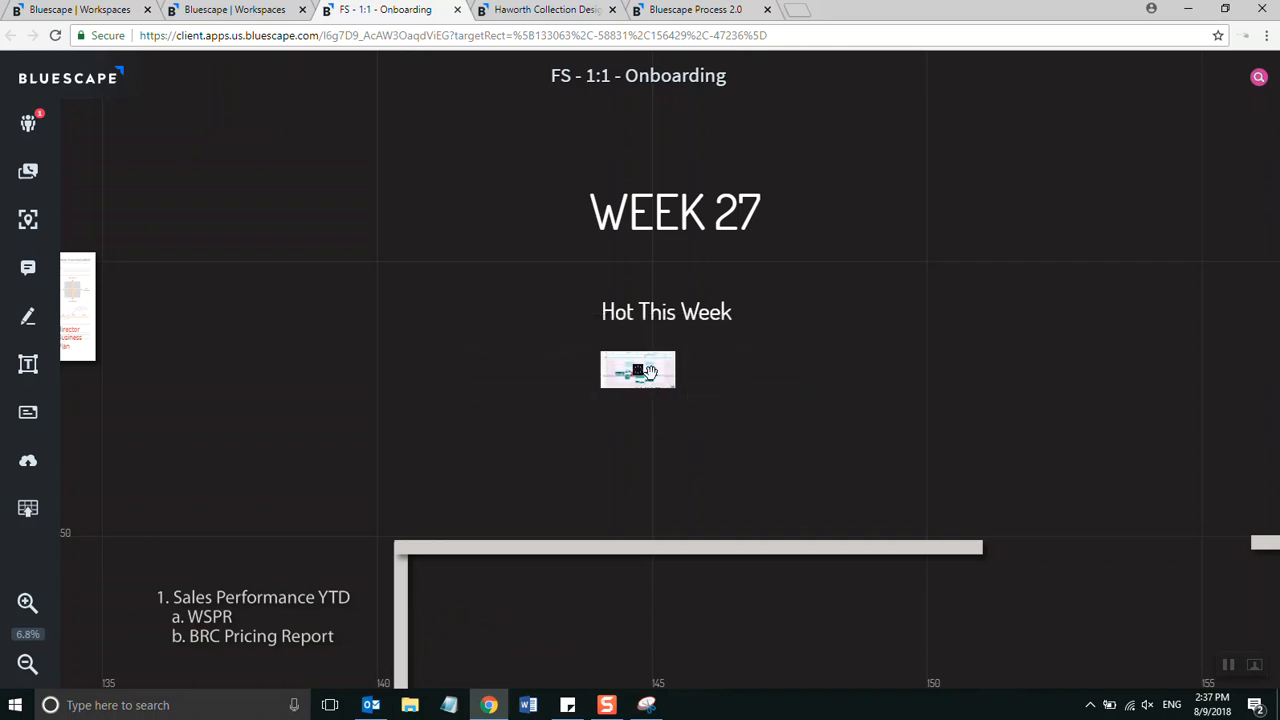
# - Enlarge the pasted calendar screenshot and centre it beneath the Week 27 Hot This Week text
pyautogui.moveTo(648, 372); pyautogui.dragTo(658, 385)
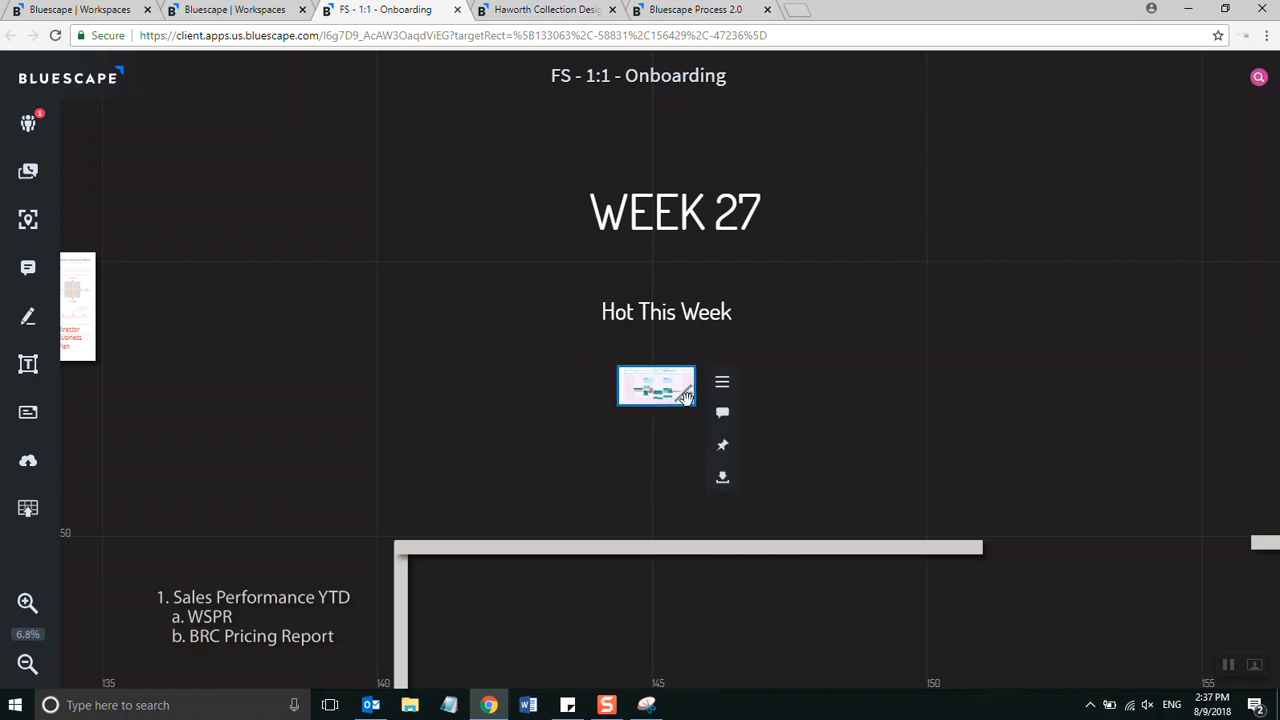
pyautogui.moveTo(681, 395); pyautogui.dragTo(910, 506)
pyautogui.moveTo(744, 430); pyautogui.dragTo(650, 416)
pyautogui.click(986, 429)
pyautogui.scroll(-6, 556, 486)
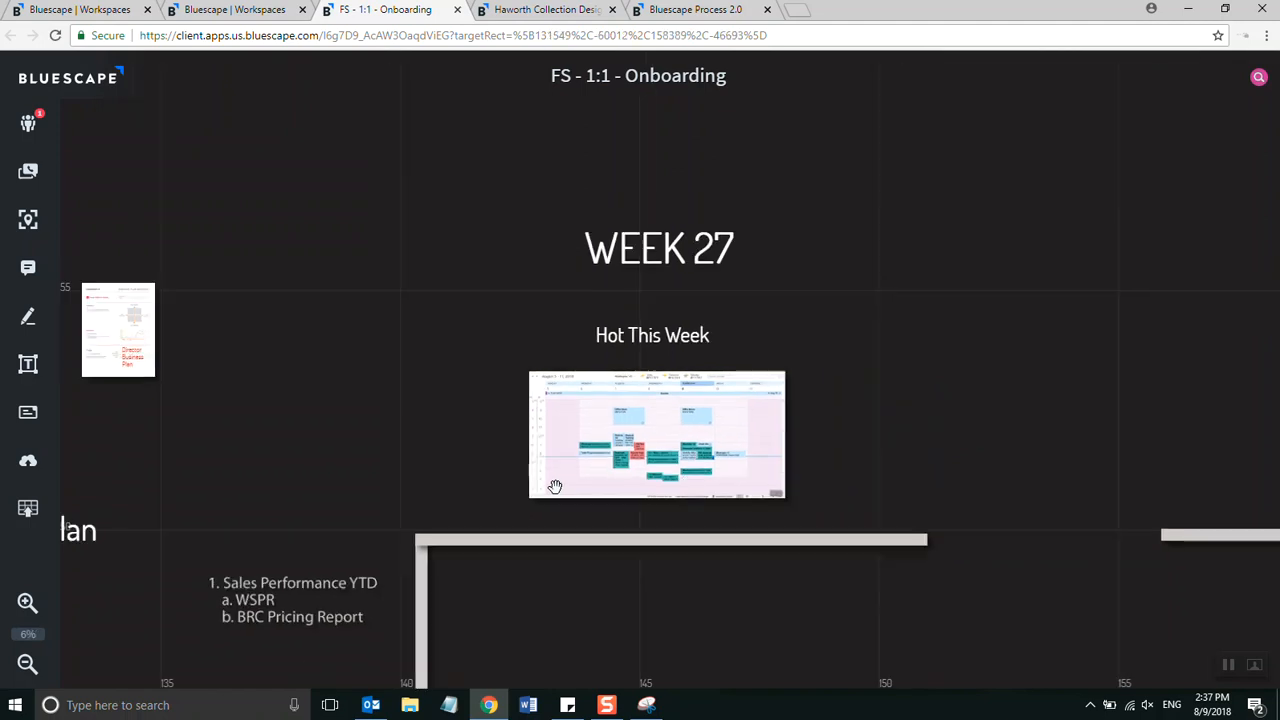
# - Shift the Snagit logo slightly up and to the left beneath the Upload Screenshot heading
pyautogui.scroll(-4, 432, 521)
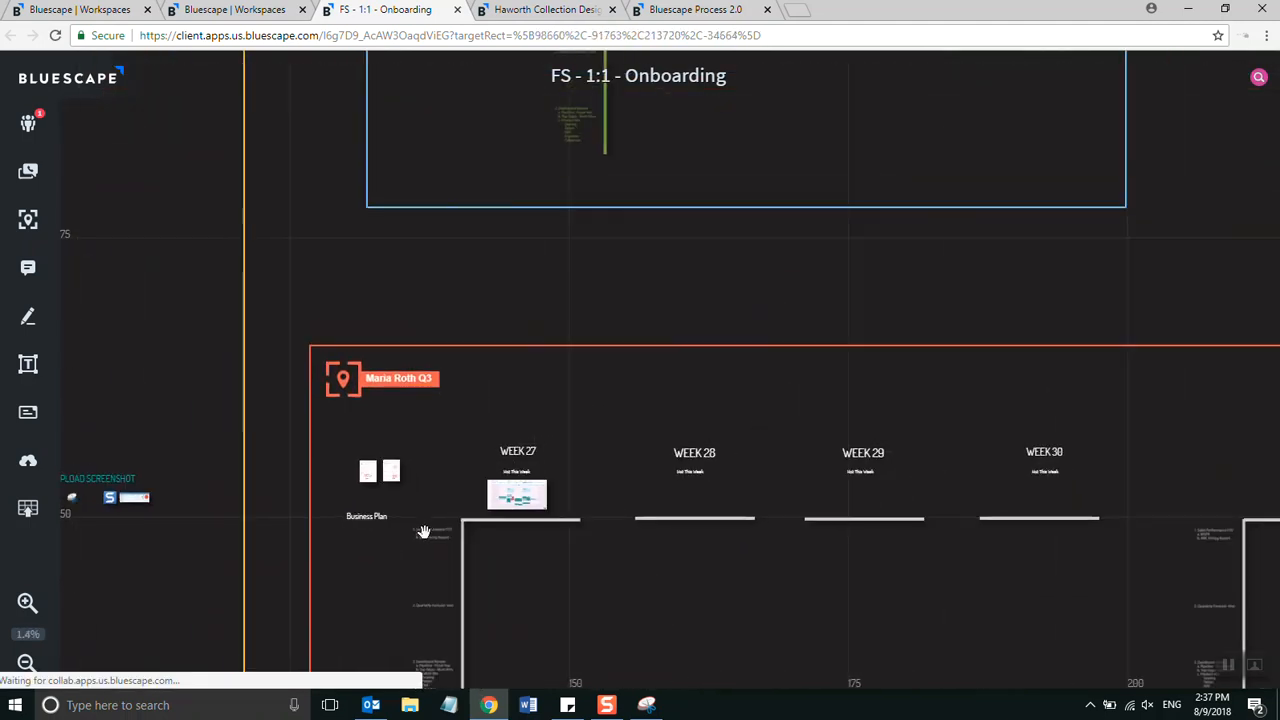
pyautogui.scroll(6, 244, 534)
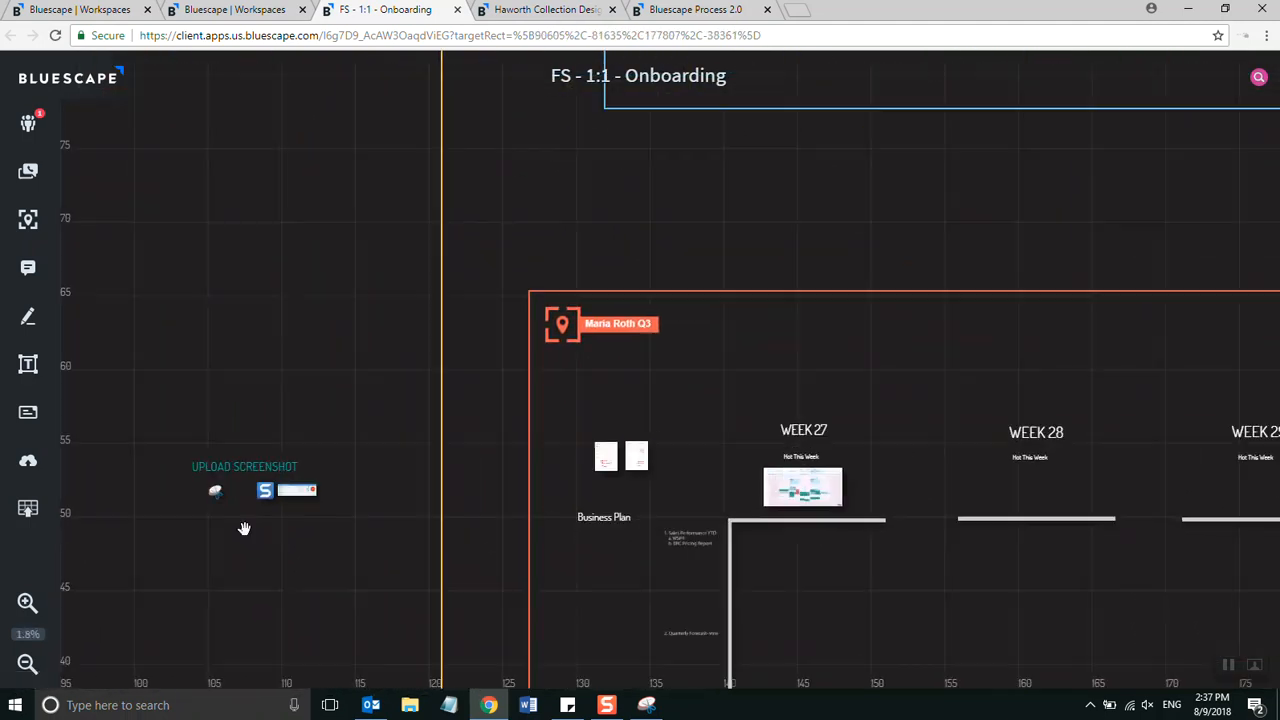
pyautogui.moveTo(310, 533); pyautogui.dragTo(358, 527)
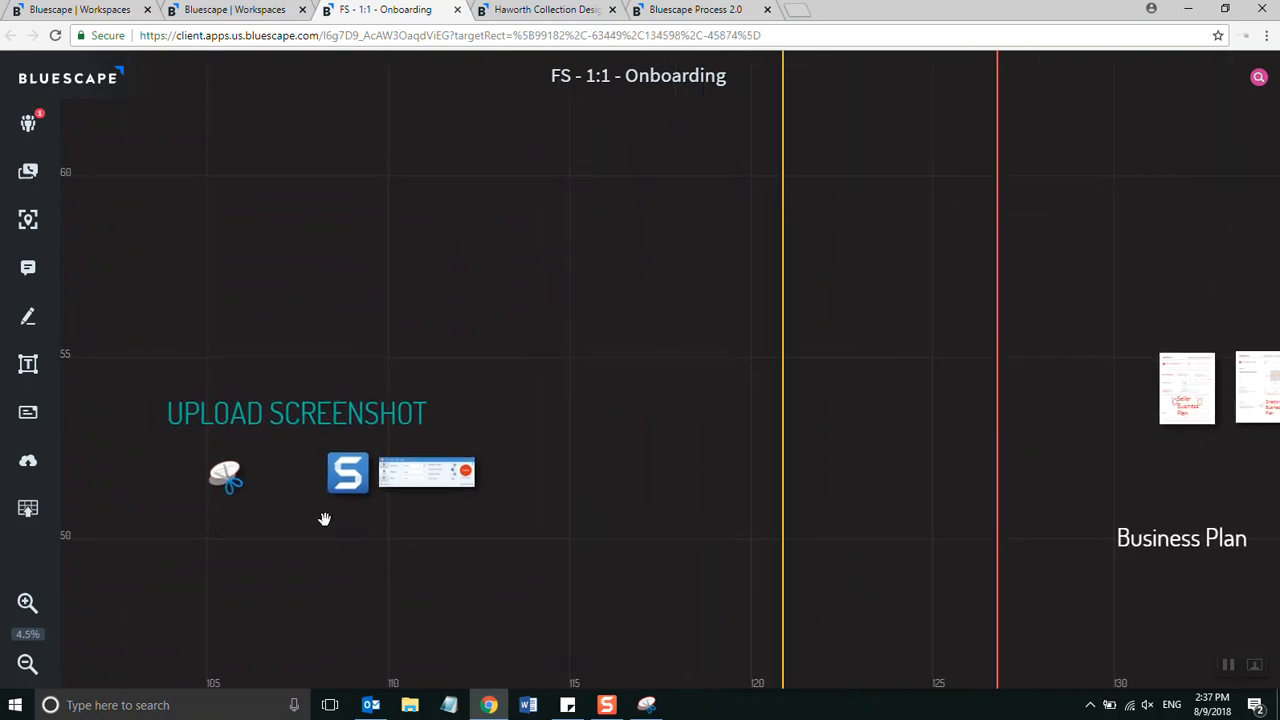
pyautogui.scroll(5, 466, 443)
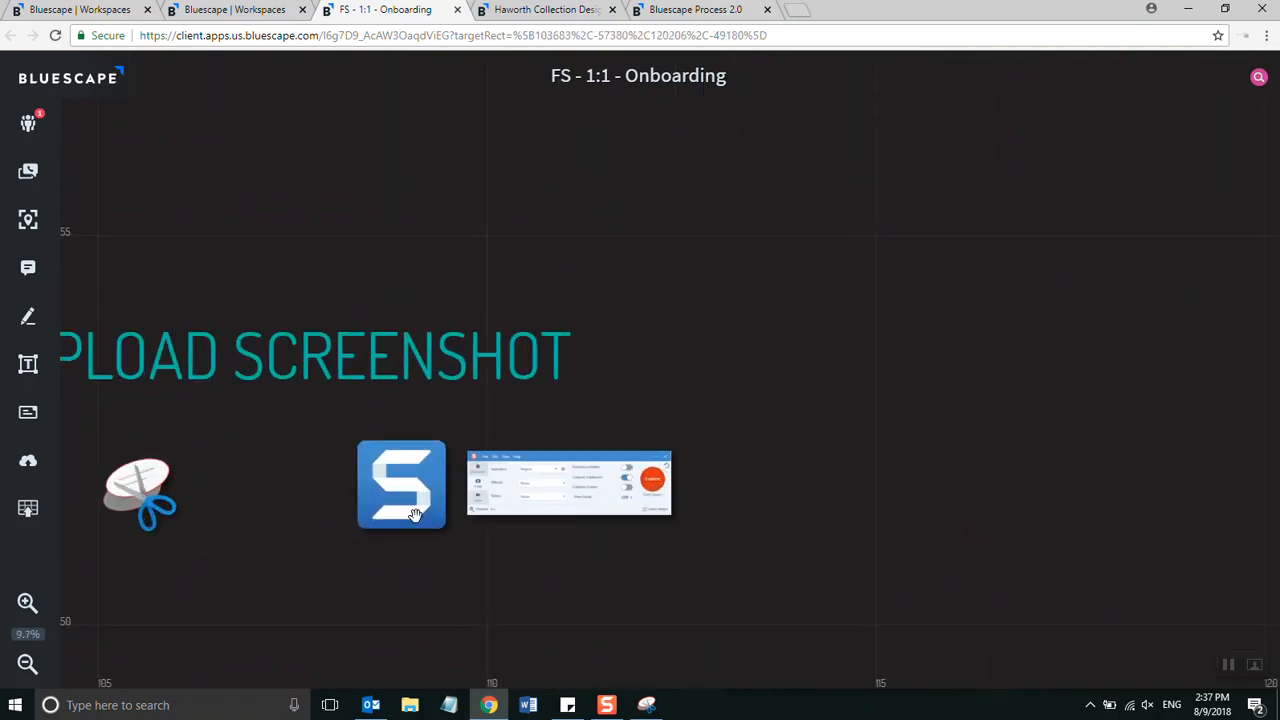
pyautogui.scroll(2, 390, 569)
pyautogui.scroll(2, 466, 474)
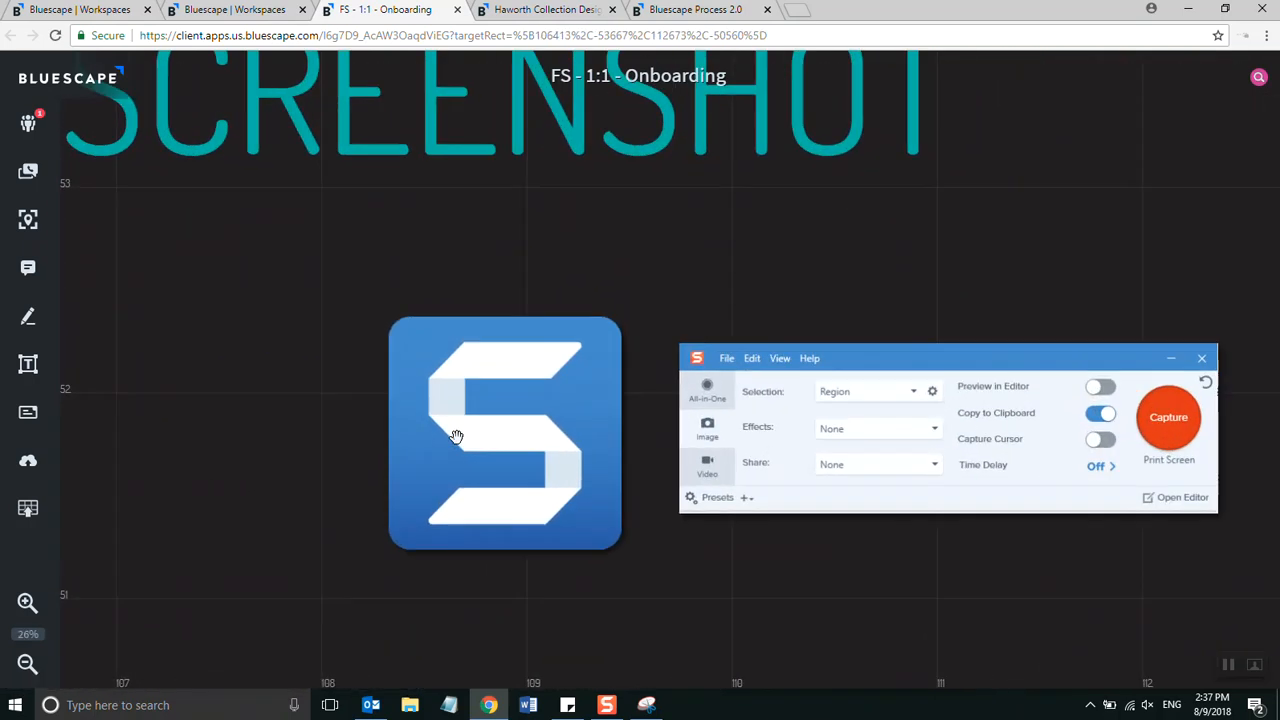
pyautogui.moveTo(503, 404); pyautogui.dragTo(455, 390)
# - Search Windows for snagit, show the pinning options for the Snagit 2018 desktop app, and dismiss the search
pyautogui.click(163, 705)
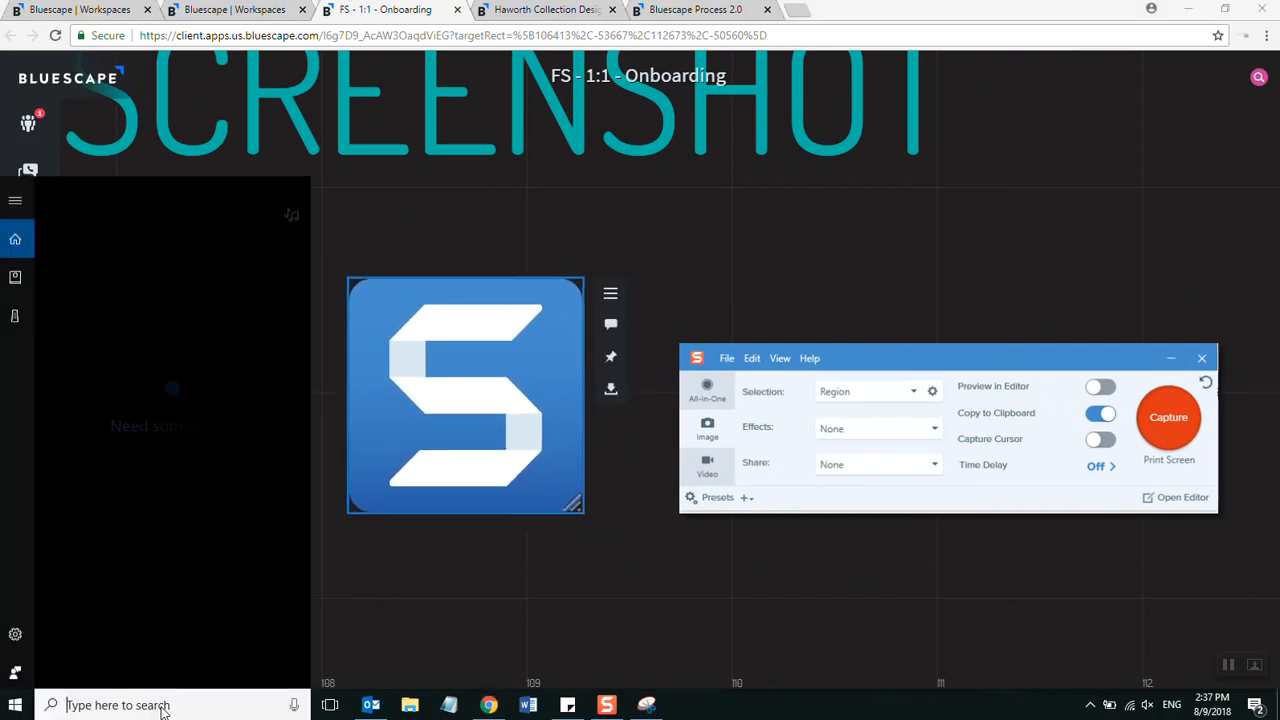
pyautogui.write('s')
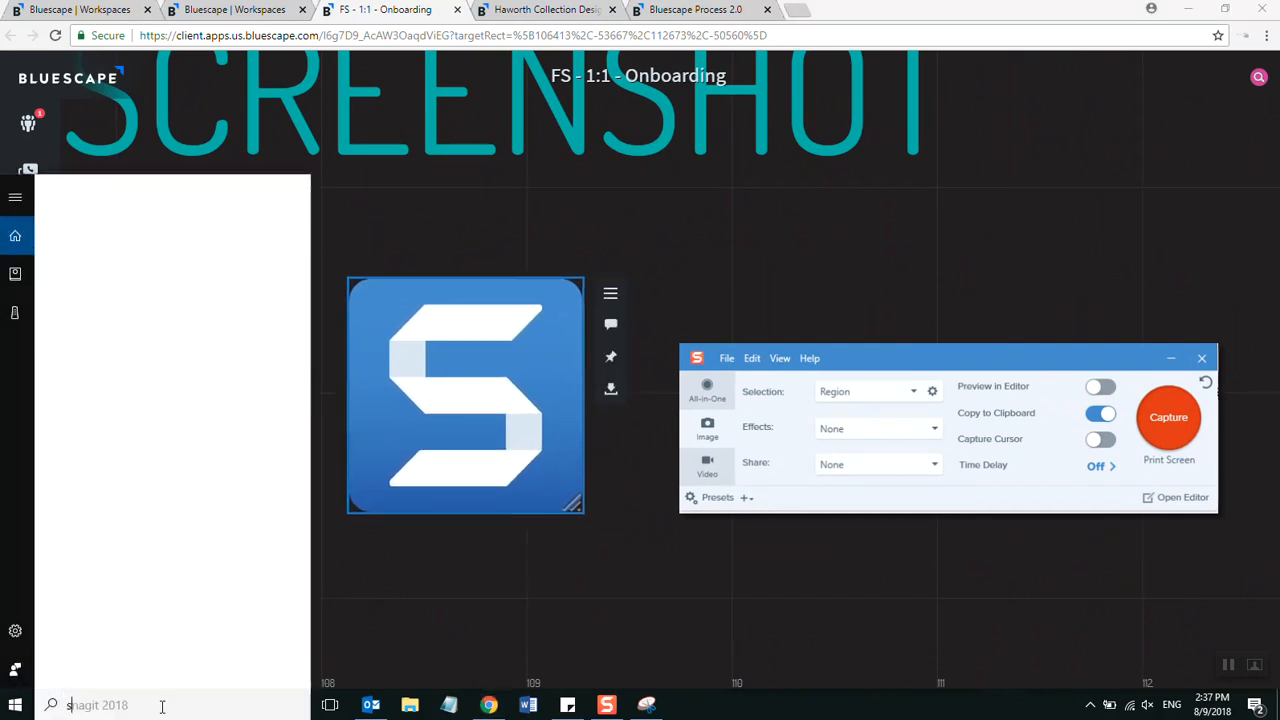
pyautogui.write('nagit')
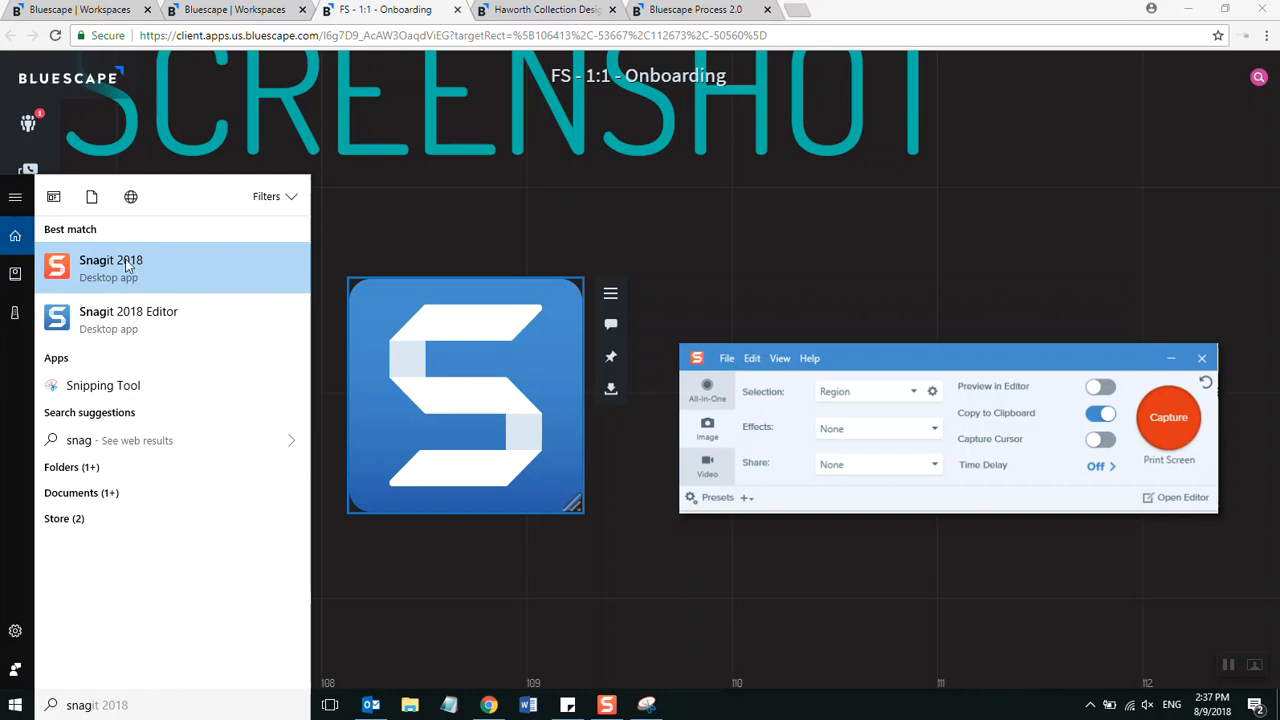
pyautogui.rightClick(120, 265)
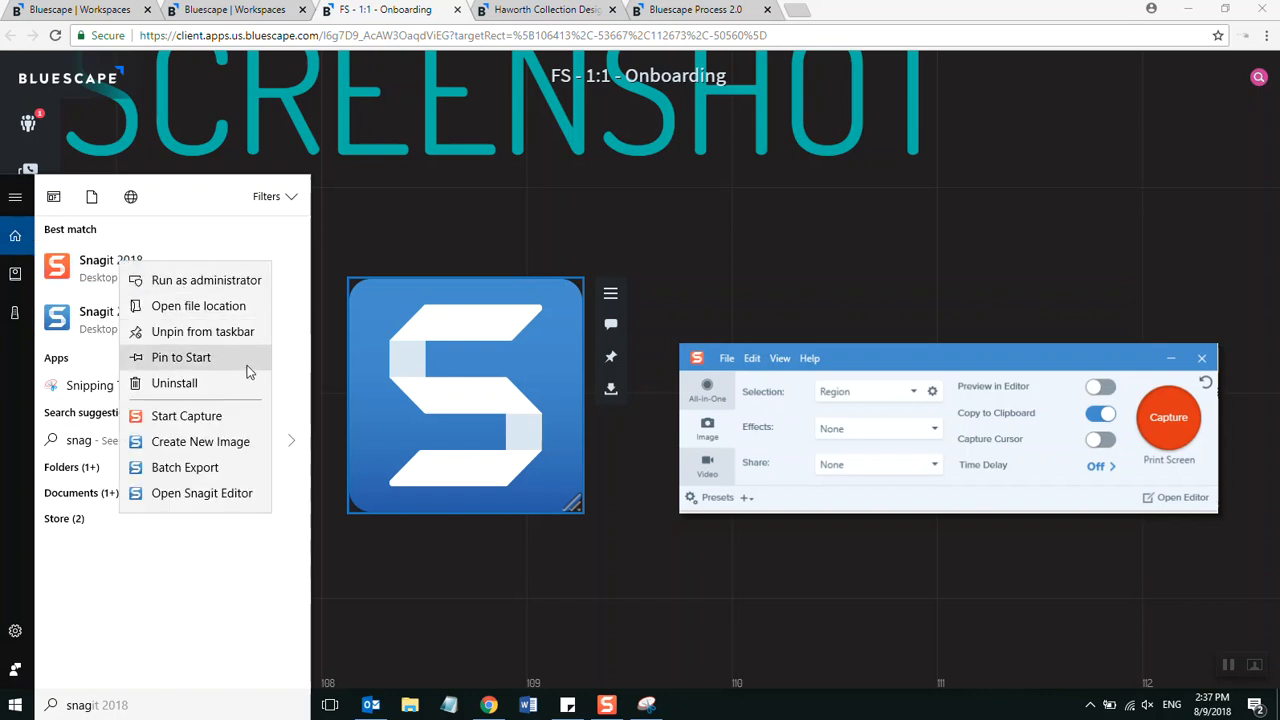
pyautogui.click(536, 592)
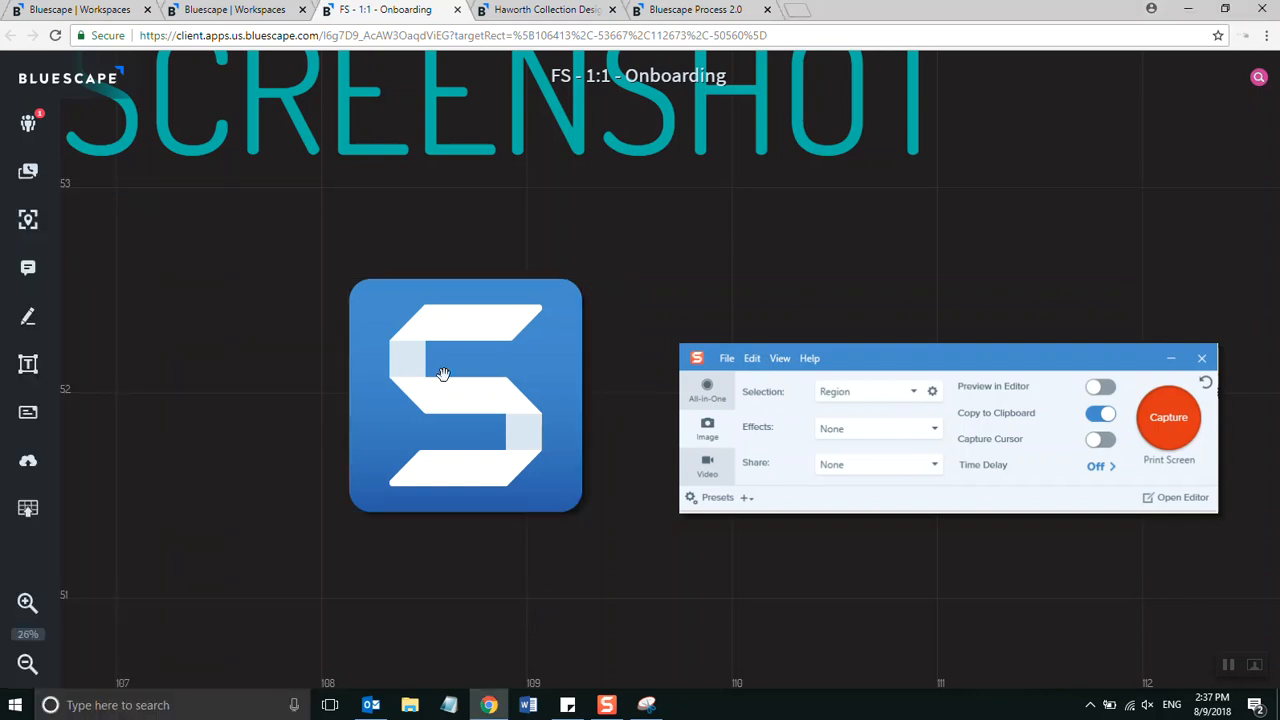
# - Move the Snagit capture window image slightly up and closer to the Snagit logo
pyautogui.moveTo(843, 346); pyautogui.dragTo(813, 295)
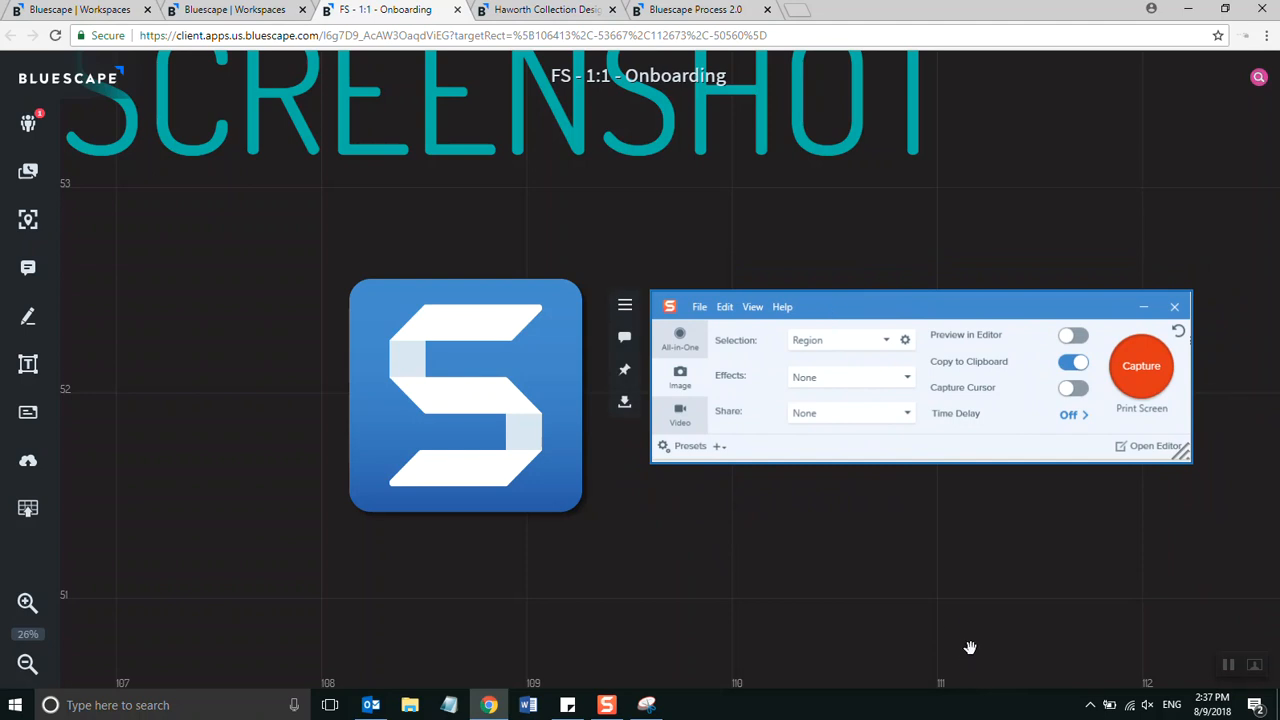
pyautogui.moveTo(970, 648); pyautogui.dragTo(857, 643)
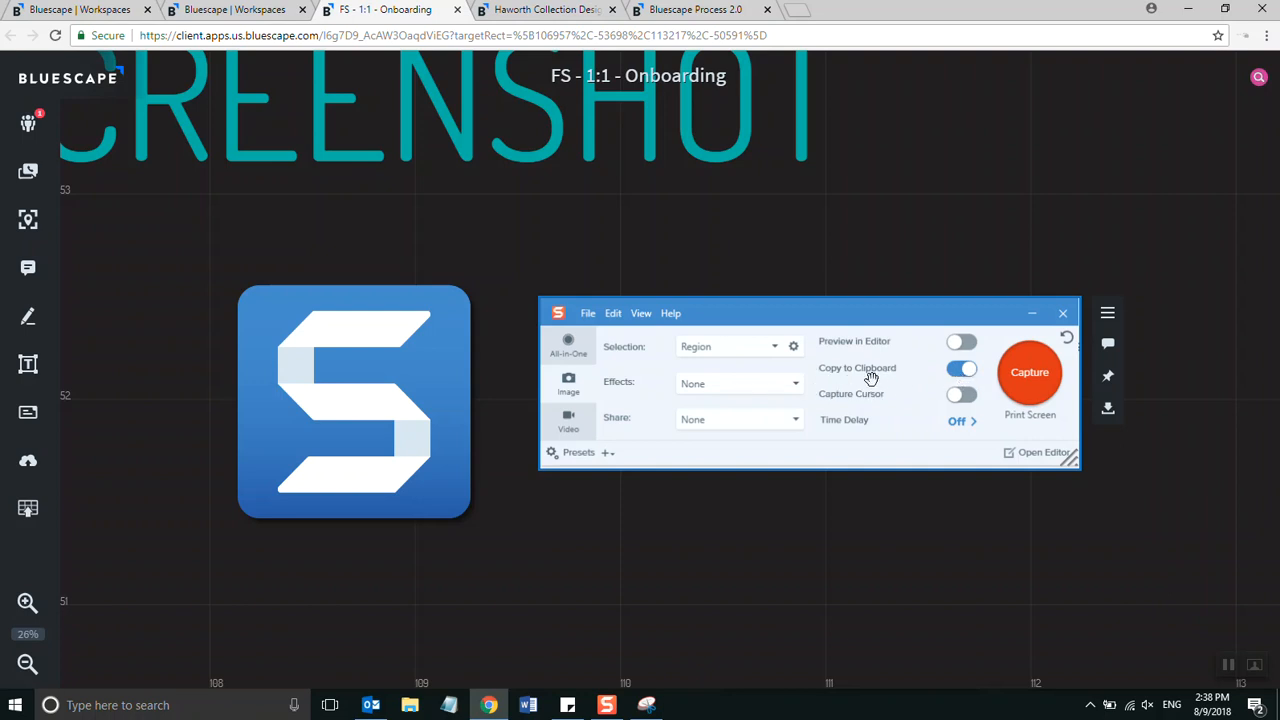
# - Paste the calendar screenshot from the system clipboard into the Week 27 column, beside the Sales Performance YTD item
pyautogui.scroll(-4, 877, 388)
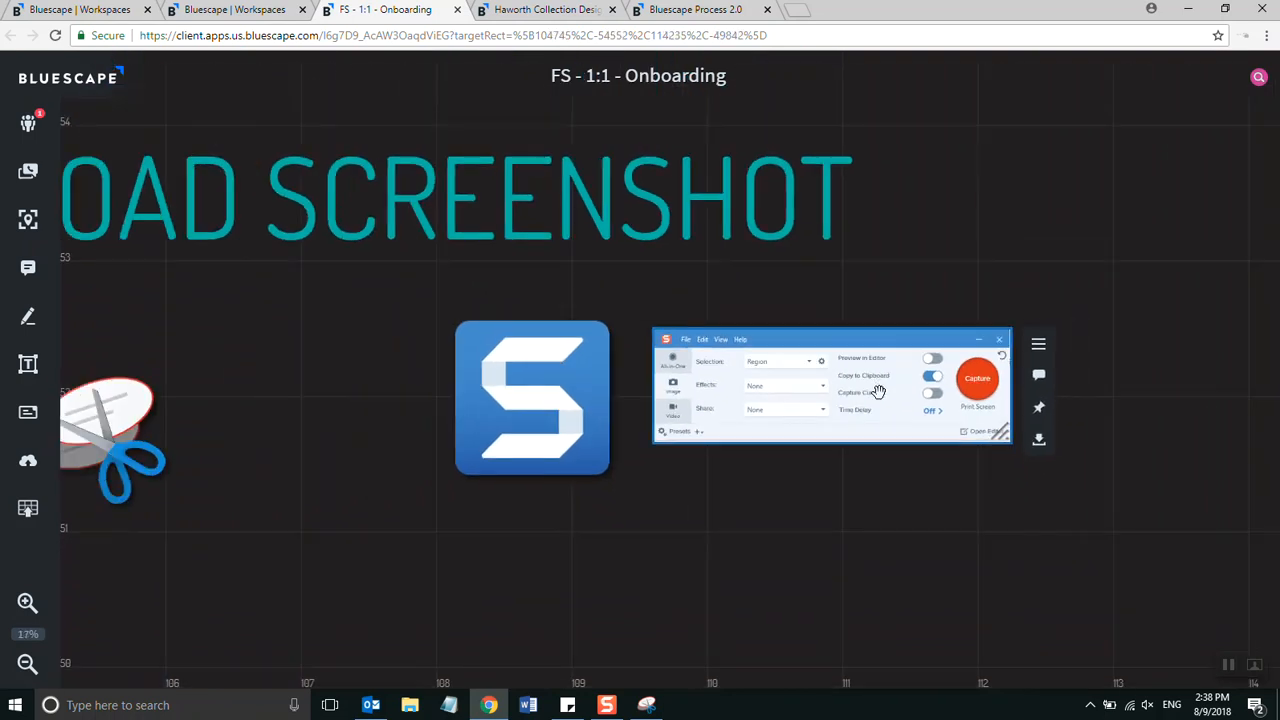
pyautogui.scroll(-5, 897, 399)
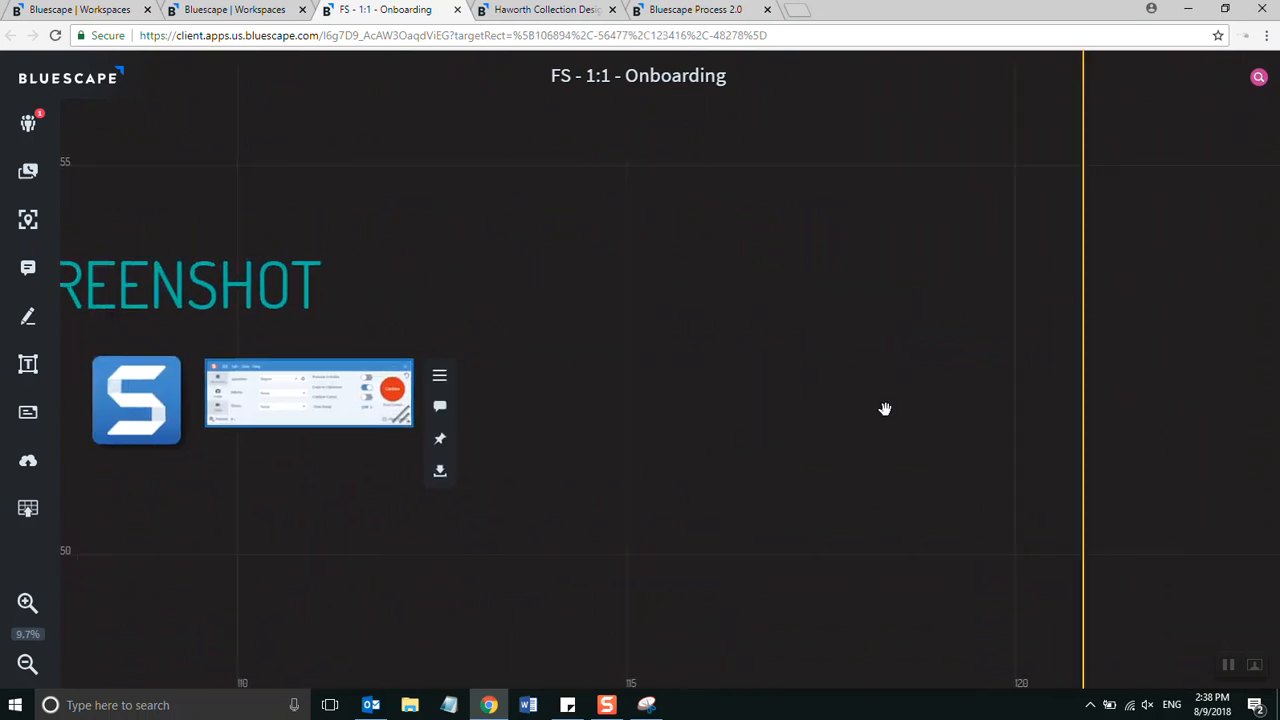
pyautogui.scroll(-2, 1120, 437)
pyautogui.moveTo(1151, 451); pyautogui.dragTo(617, 437)
pyautogui.moveTo(926, 612); pyautogui.dragTo(580, 436)
pyautogui.moveTo(1198, 507); pyautogui.dragTo(877, 494)
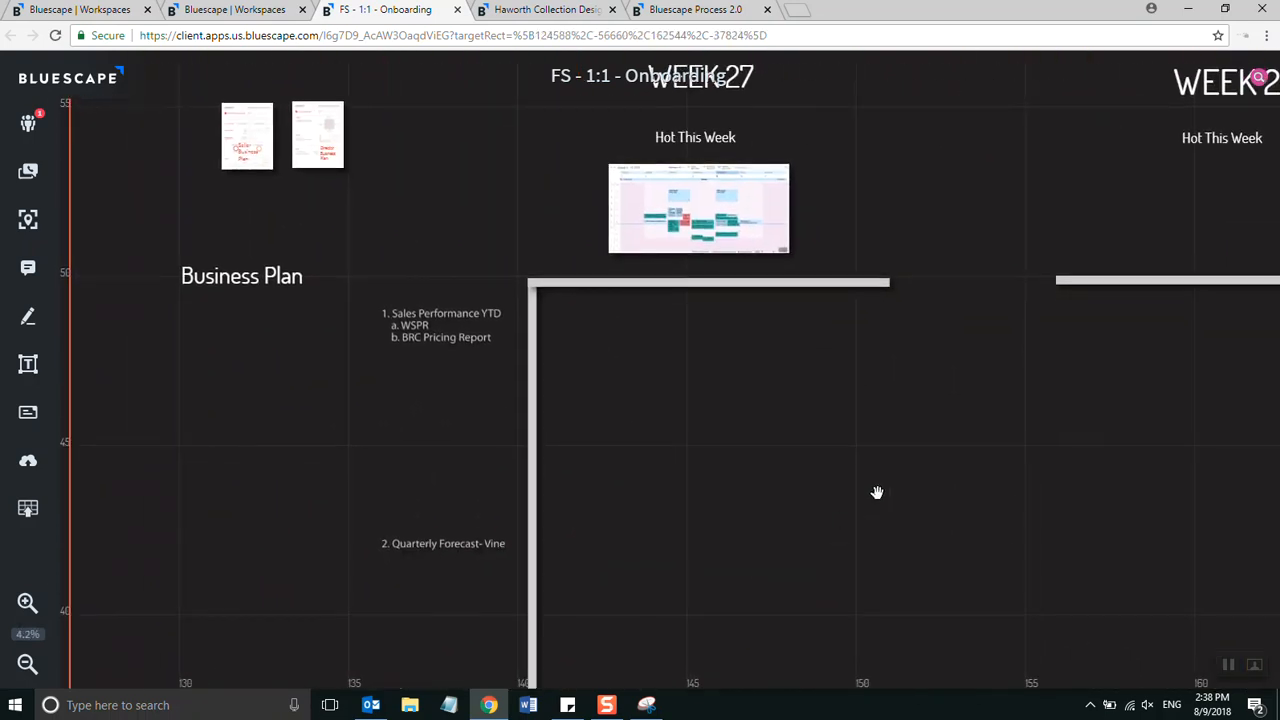
pyautogui.scroll(2, 850, 428)
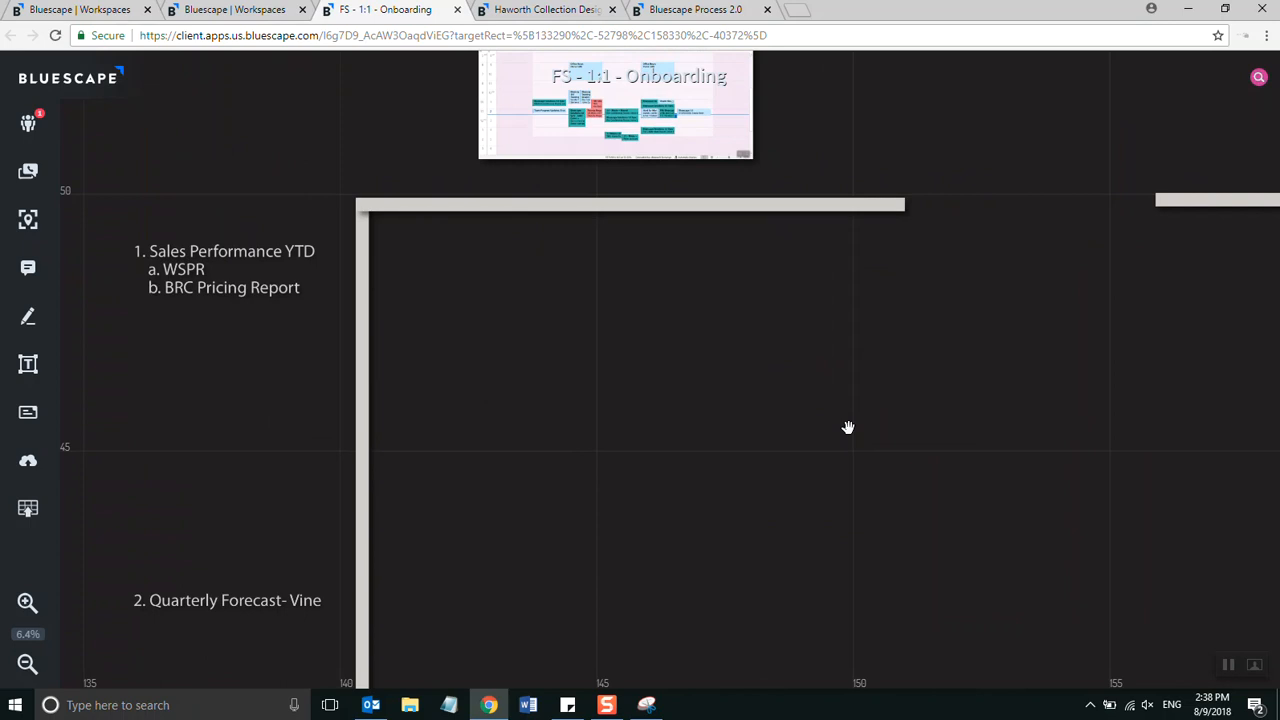
pyautogui.hotkey('ctrl', 'v')
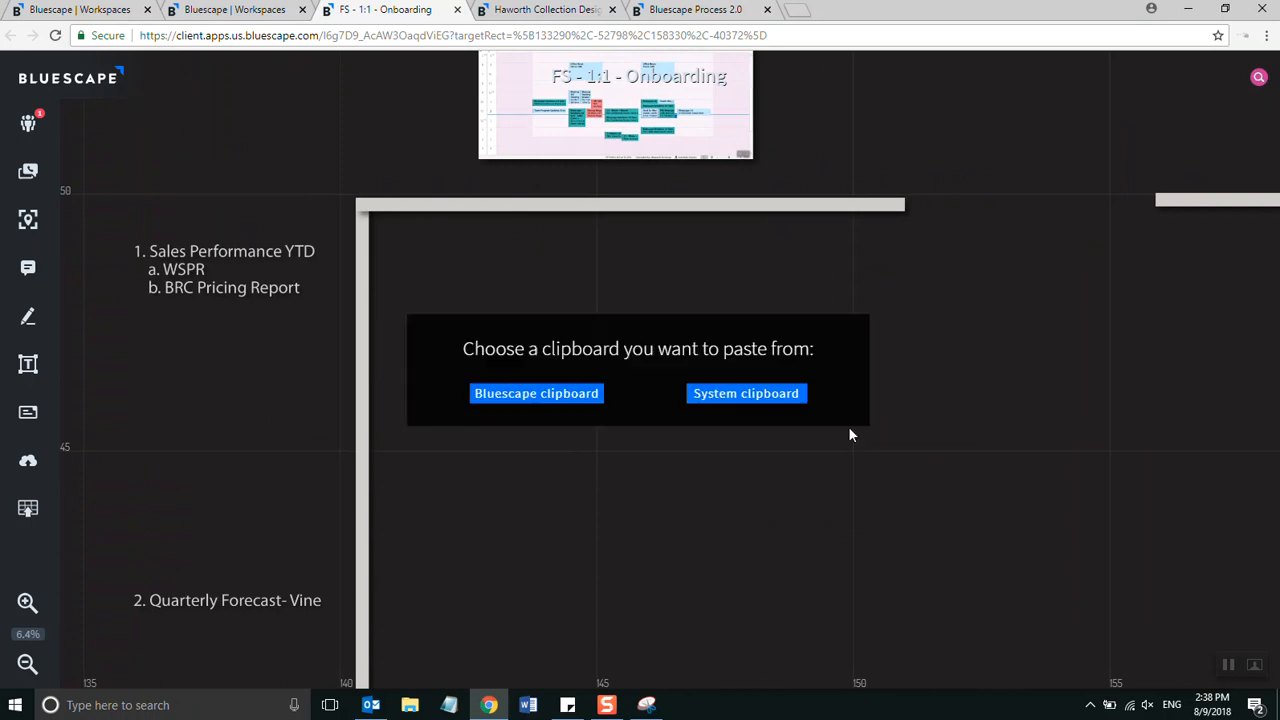
pyautogui.click(770, 395)
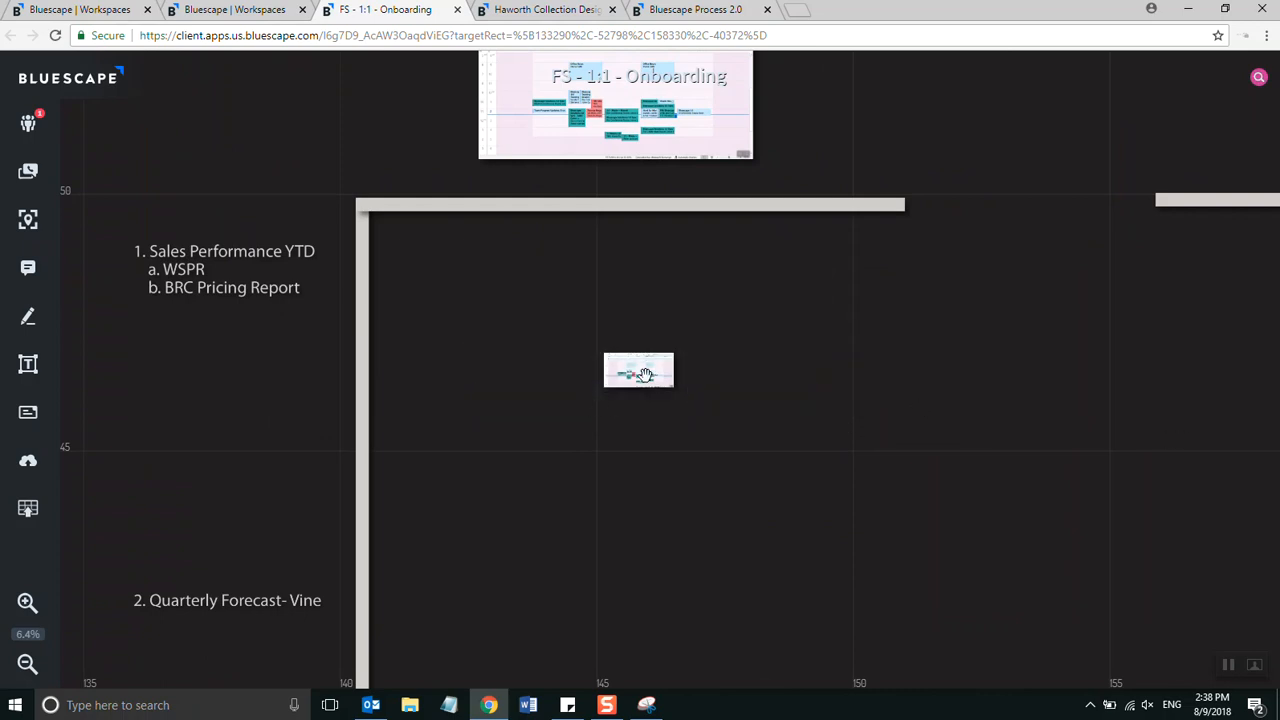
# - Enlarge the newly pasted calendar screenshot and move it up towards the bar at the head of the Week 27 column
pyautogui.scroll(3, 645, 374)
pyautogui.click(645, 372)
pyautogui.moveTo(687, 391); pyautogui.dragTo(912, 505)
pyautogui.moveTo(768, 437); pyautogui.dragTo(628, 325)
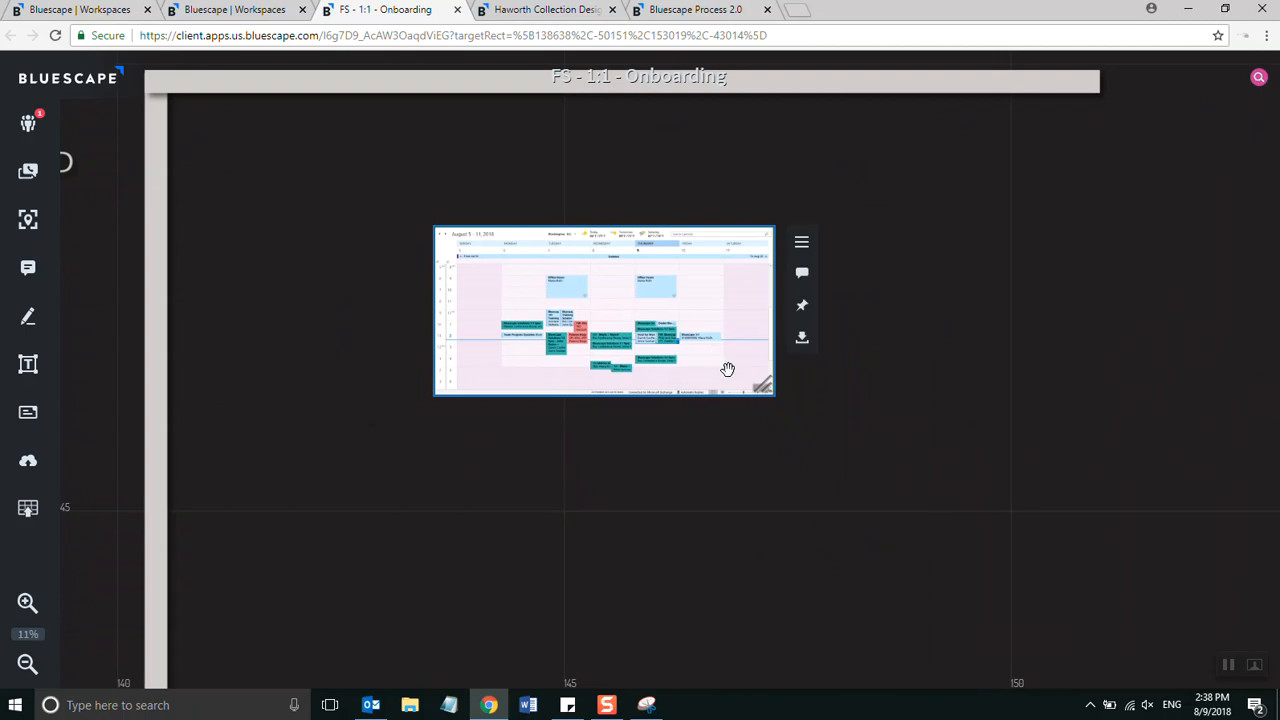
# - Return to the Upload Screenshot area and examine the Snagit capture settings image, including the Copy to Clipboard option
pyautogui.scroll(-3, 660, 543)
pyautogui.moveTo(608, 586); pyautogui.dragTo(1190, 574)
pyautogui.scroll(-2, 520, 512)
pyautogui.moveTo(102, 461); pyautogui.dragTo(700, 477)
pyautogui.scroll(2, 271, 346)
pyautogui.scroll(1, 456, 314)
pyautogui.scroll(7, 456, 314)
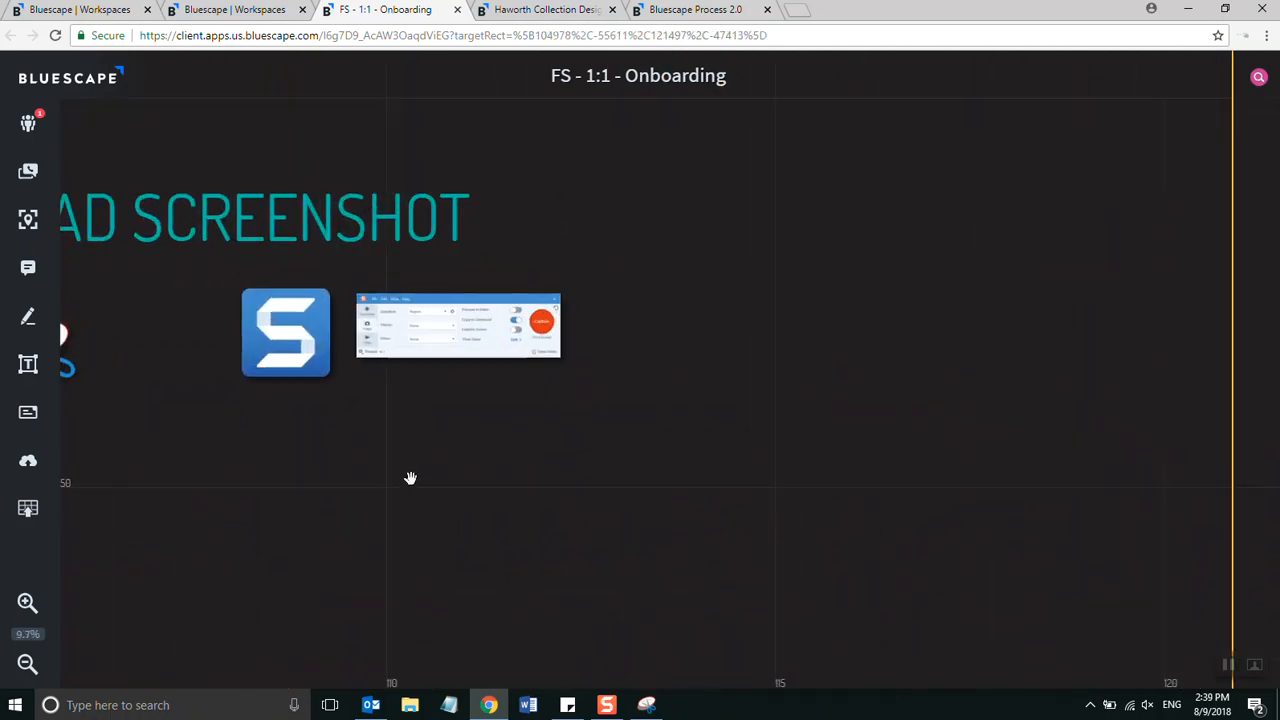
pyautogui.scroll(1, 480, 395)
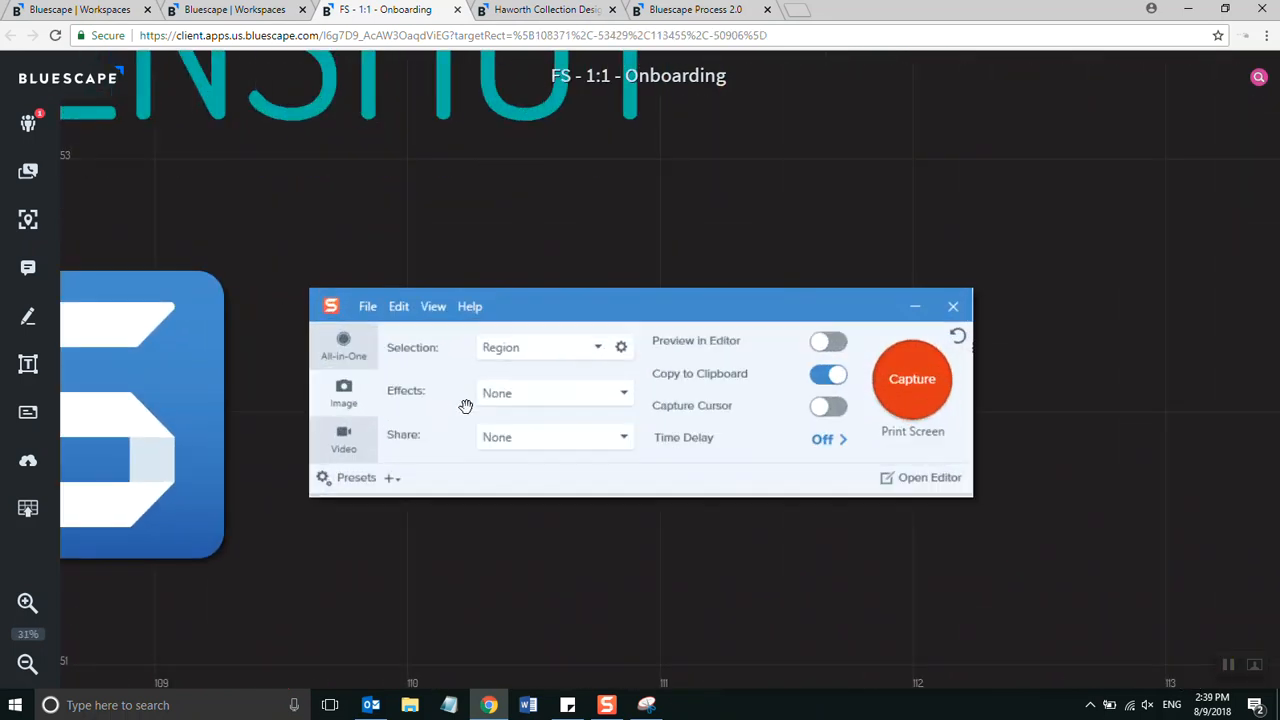
pyautogui.scroll(1, 513, 421)
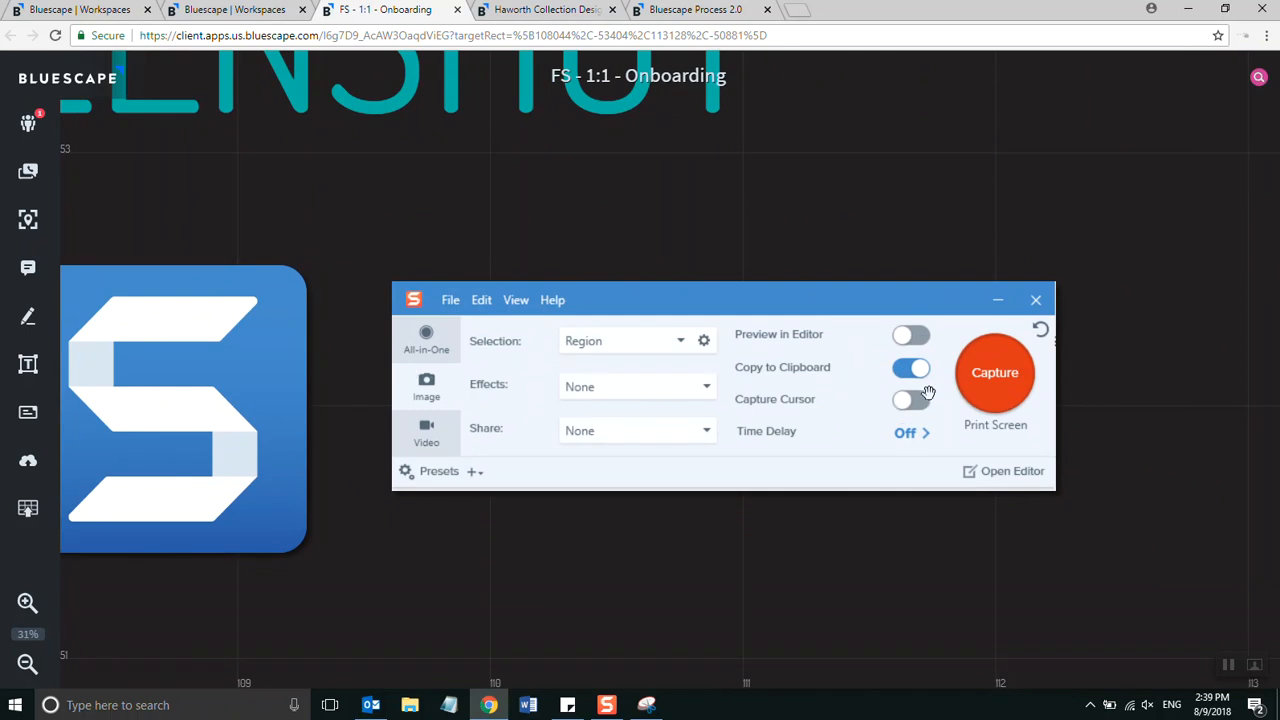
pyautogui.scroll(-3, 775, 480)
pyautogui.scroll(-1, 766, 456)
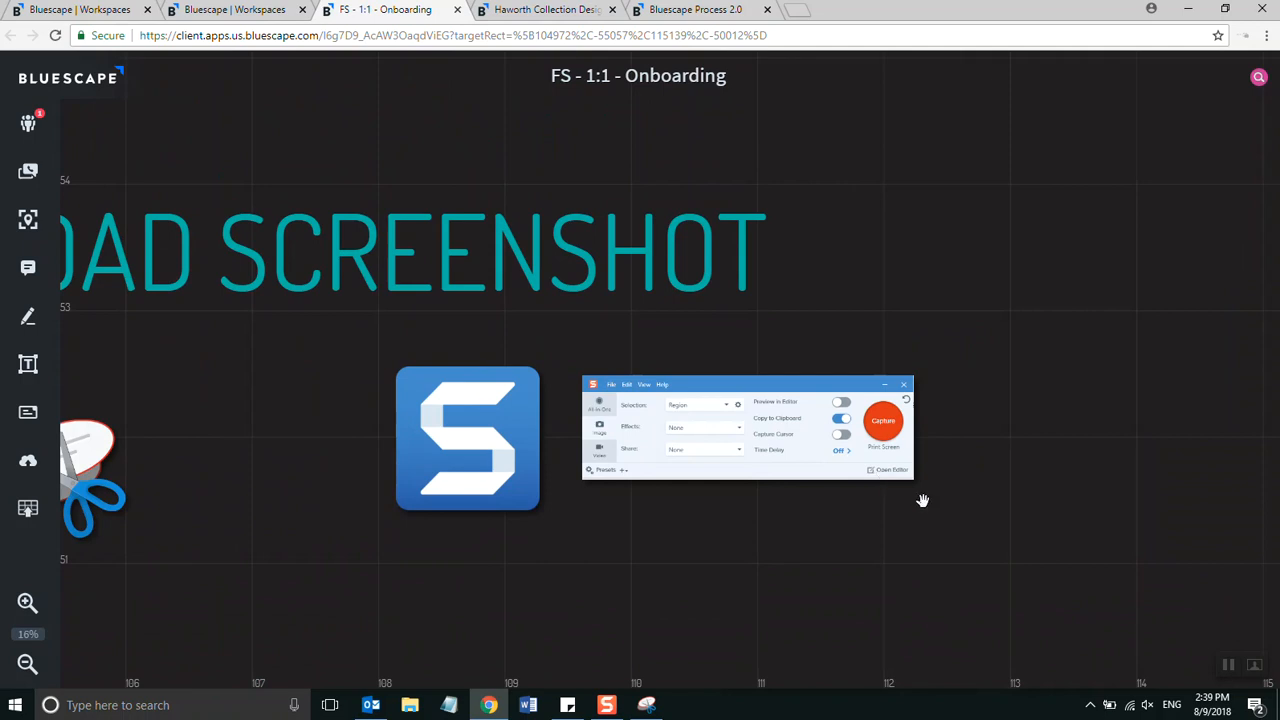
pyautogui.scroll(-3, 922, 500)
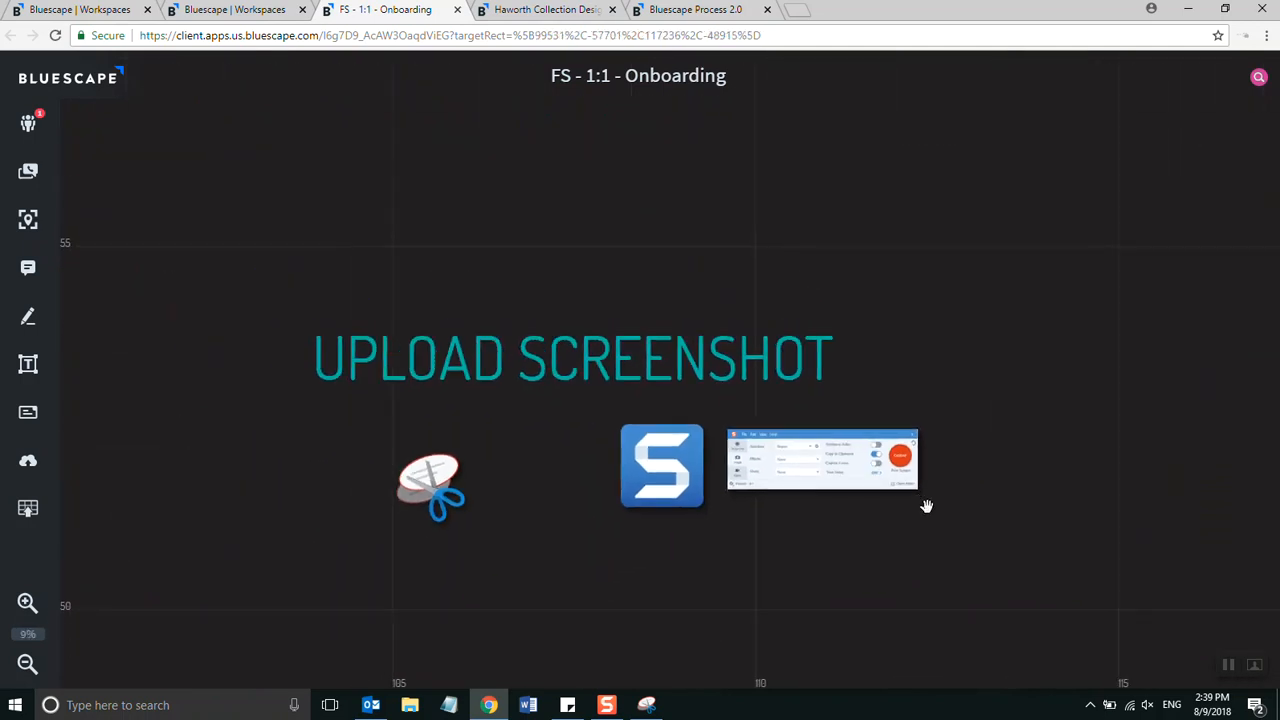